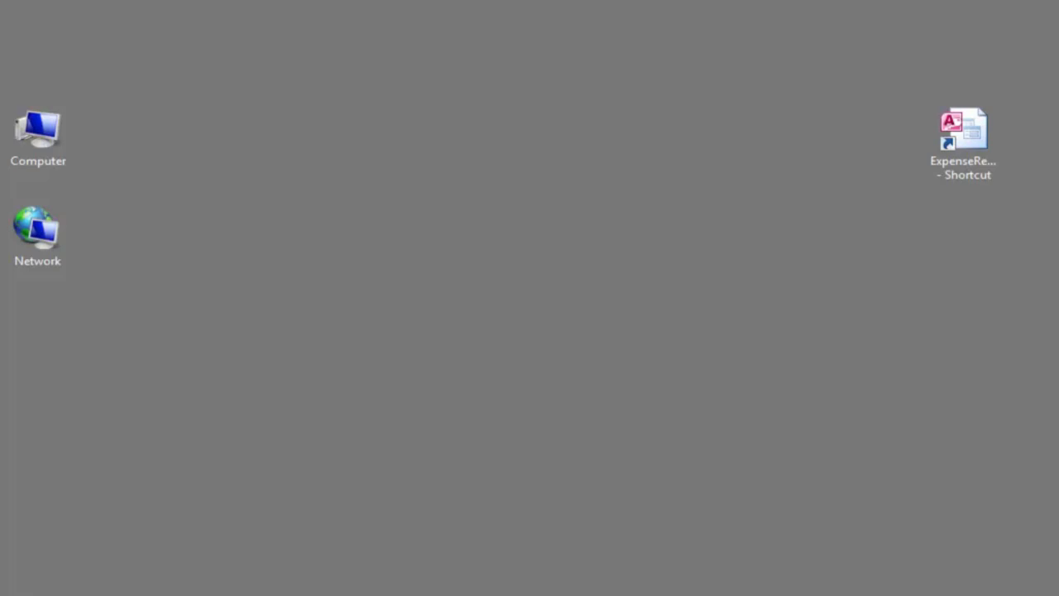
Open the ExpenseReports database, view the Employee List, and return to the Expense Reports List.
double_click(974, 157)
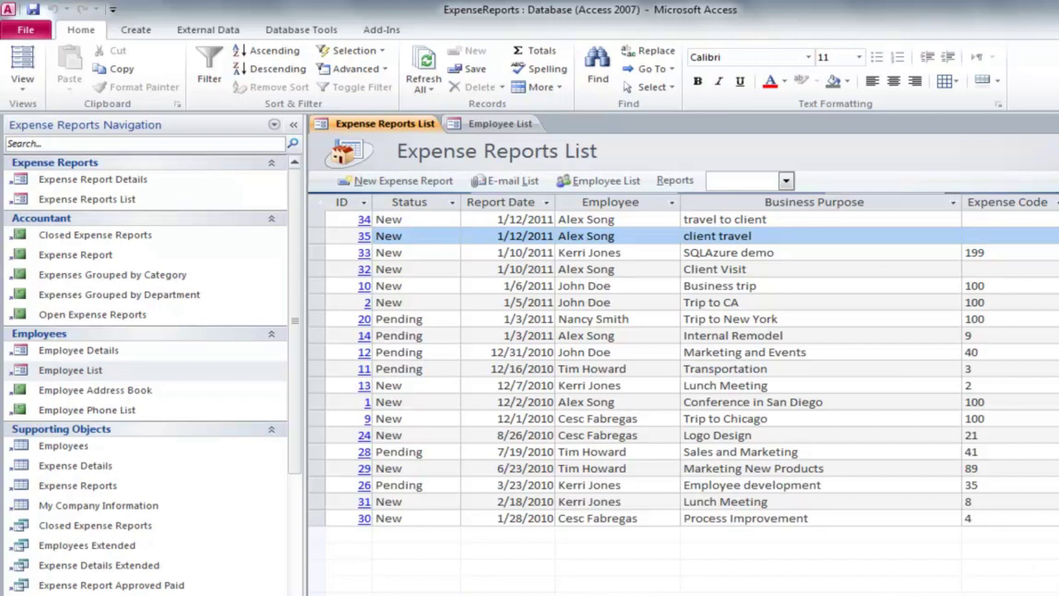
double_click(87, 372)
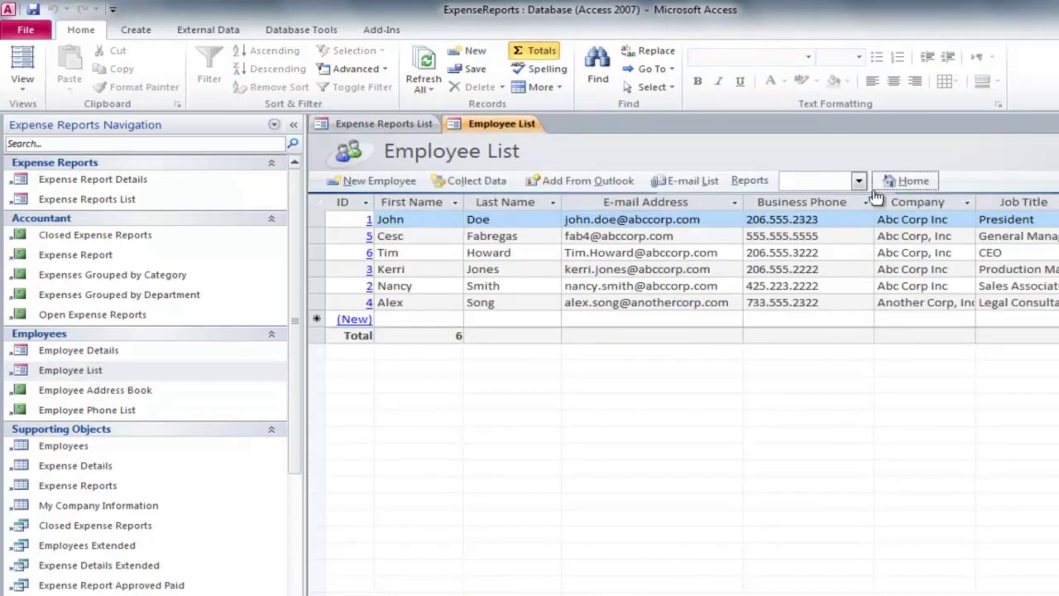
left_click(922, 187)
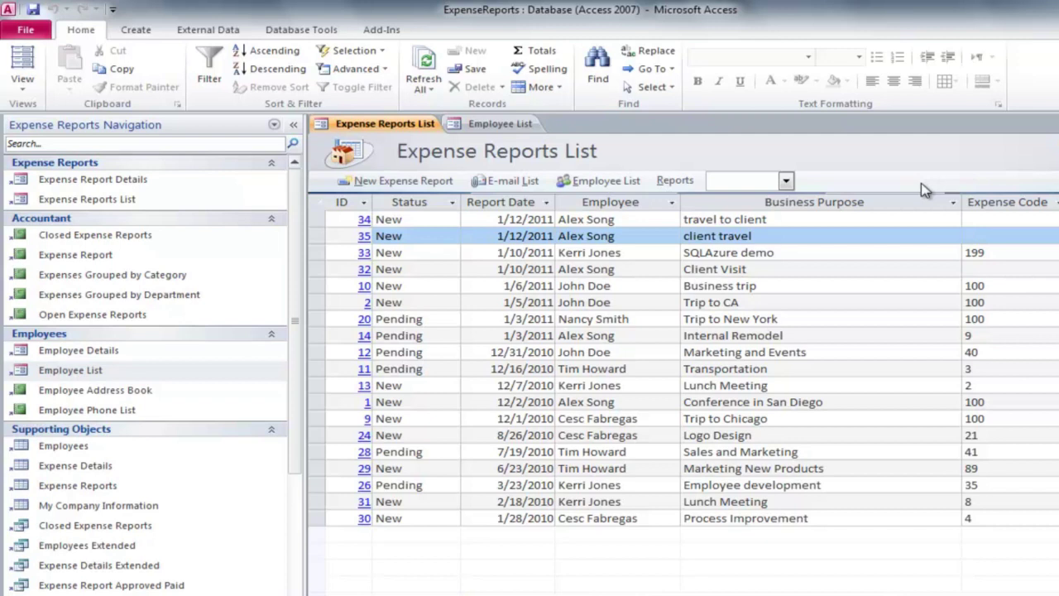
left_click(396, 182)
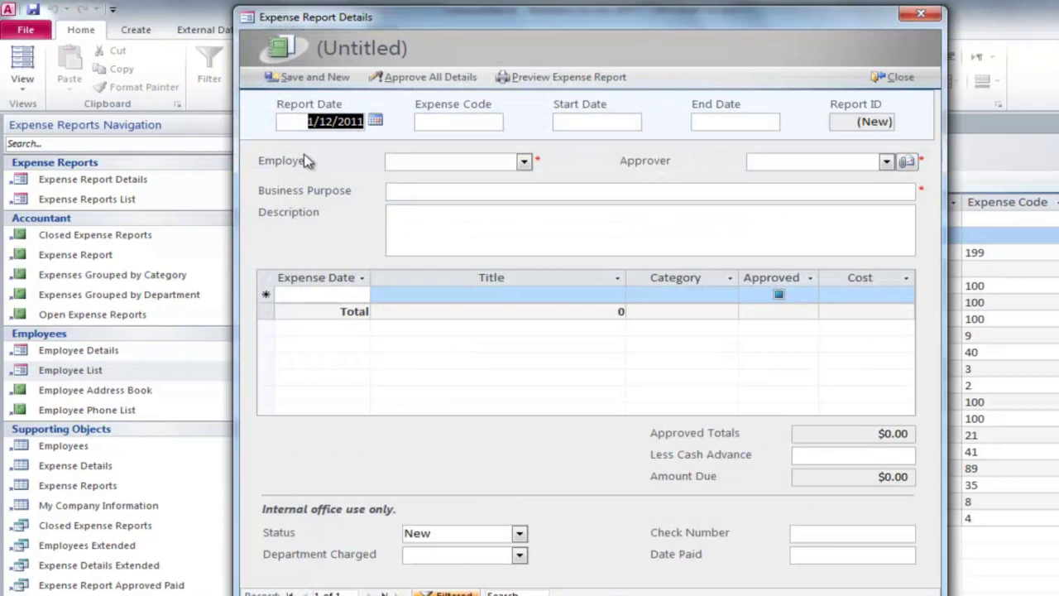
Correct the Report Date to 1/12/2011, dismissing the future-date warning.
left_click(355, 122)
key("BackSpace")
type("5")
left_click(526, 162)
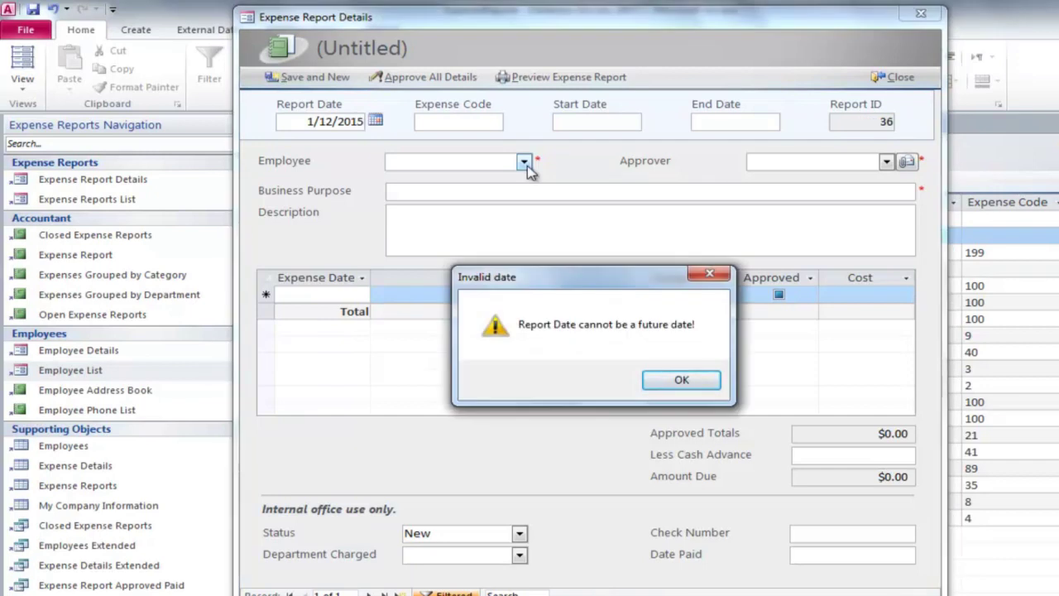
left_click(685, 380)
key("BackSpace")
type("1")
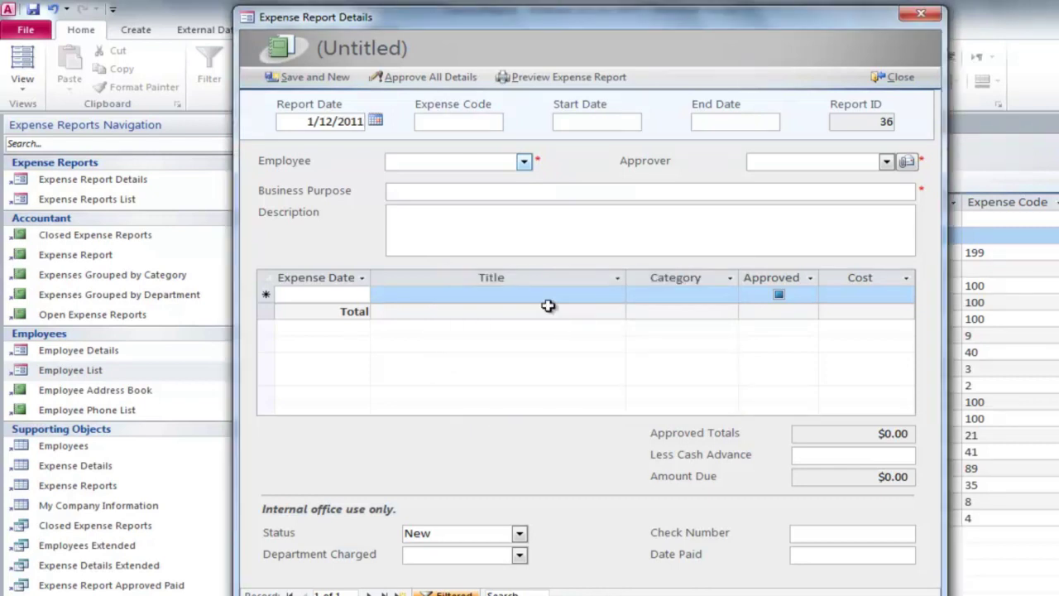
Choose the employee and approver, add the $345.56 airfare line, and close the report.
left_click(525, 162)
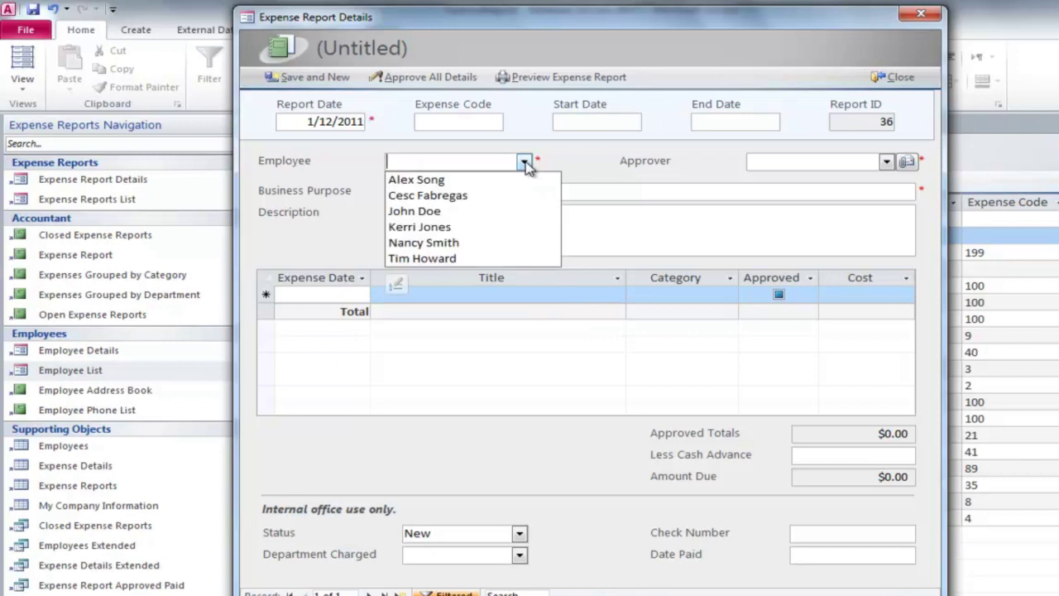
left_click(470, 179)
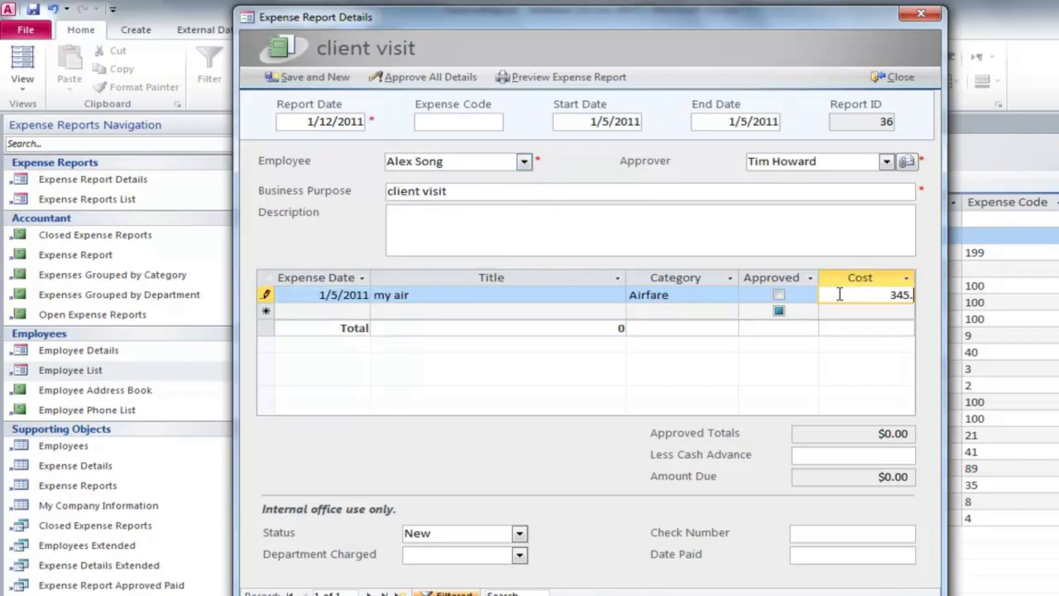
type("56")
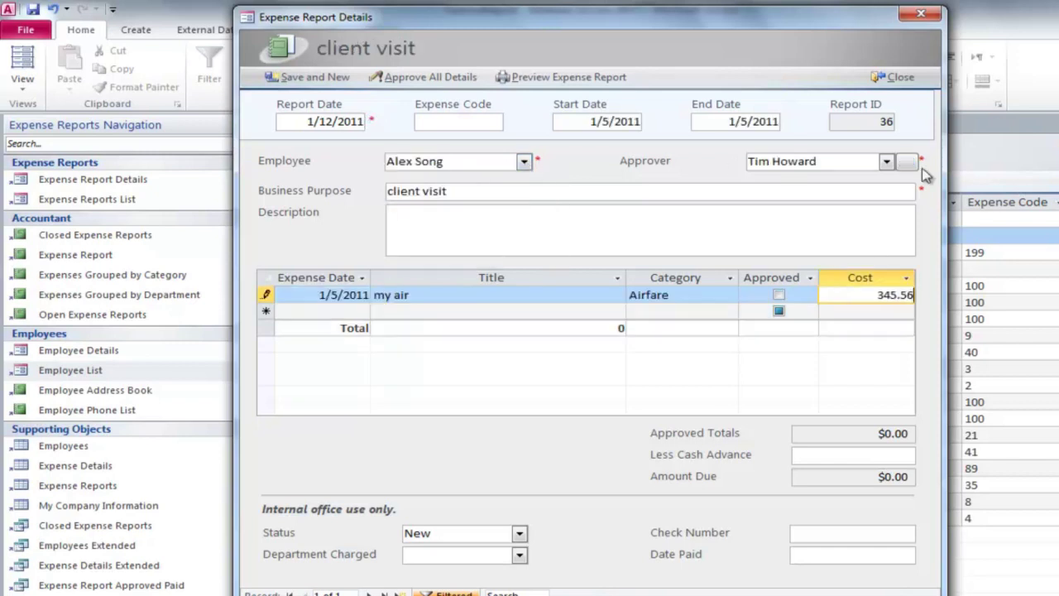
left_click(906, 79)
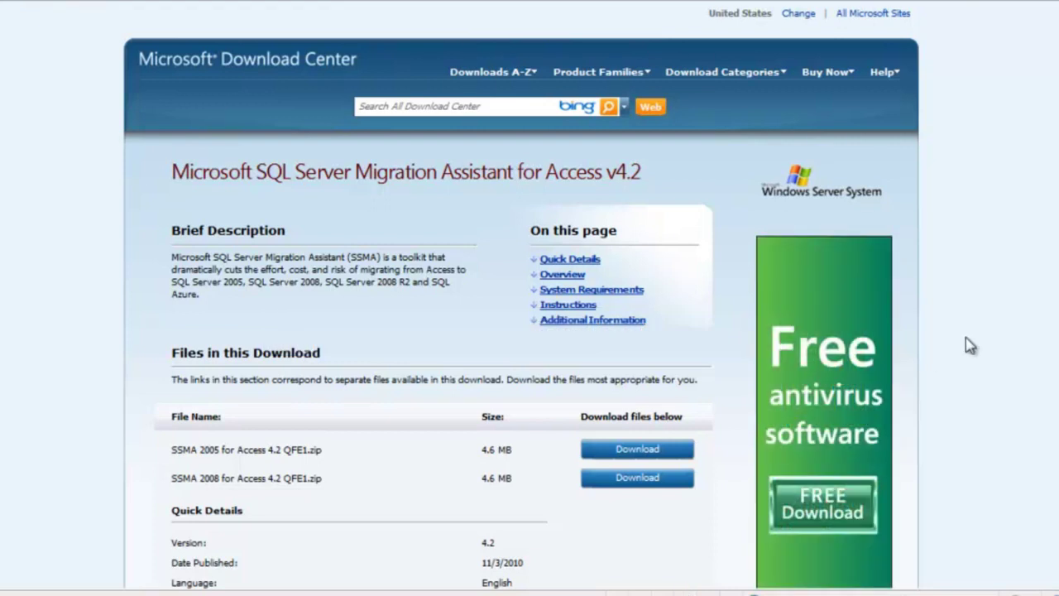
Save the SSMA 2008 for Access 4.2 QFE1 zip to the Downloads folder.
left_click(637, 479)
left_click(598, 280)
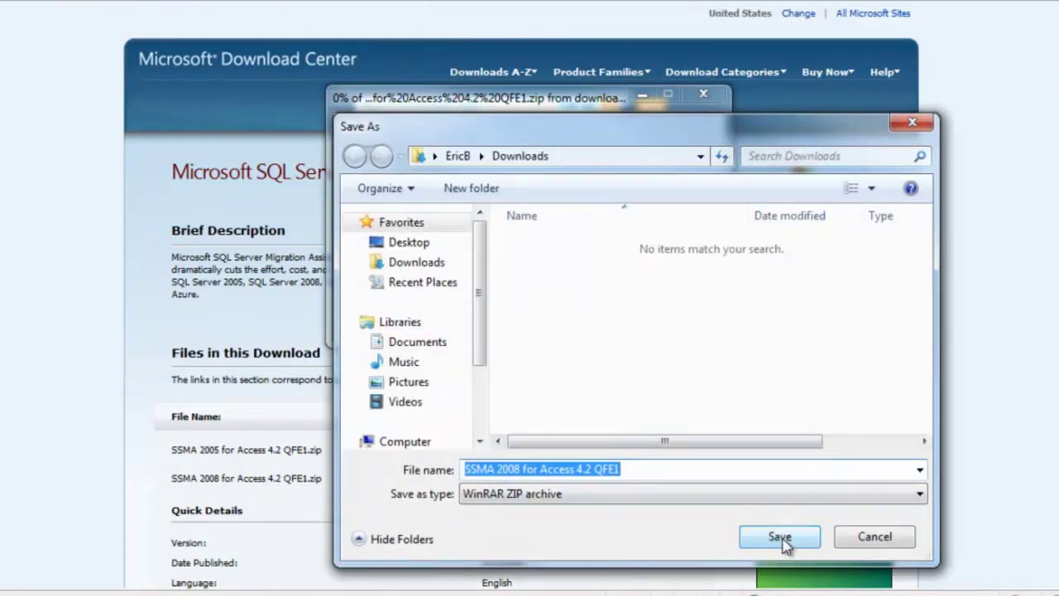
left_click(778, 536)
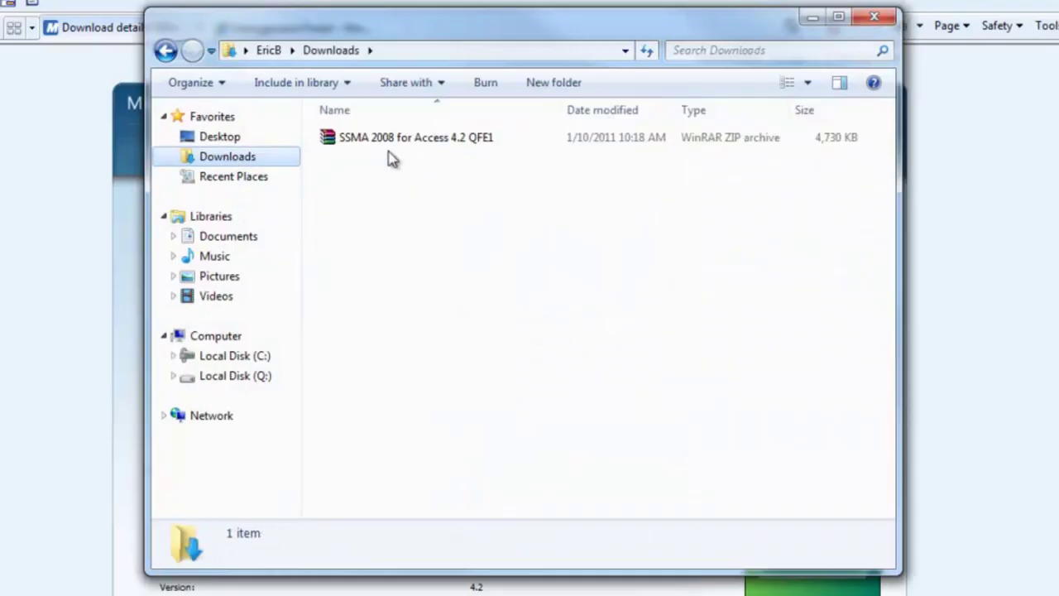
Extract the downloaded SSMA zip in place with Extract Here.
left_click(424, 146)
right_click(424, 145)
left_click(508, 199)
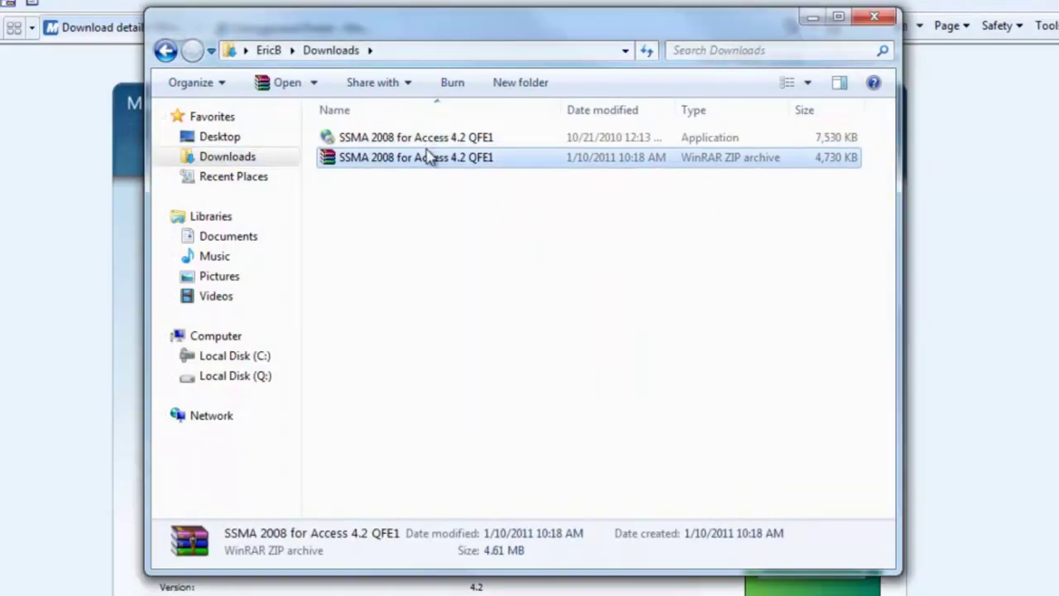
Install SSMA 2008 for Access, accepting the licence and choosing Complete, then launch it from the desktop.
double_click(427, 141)
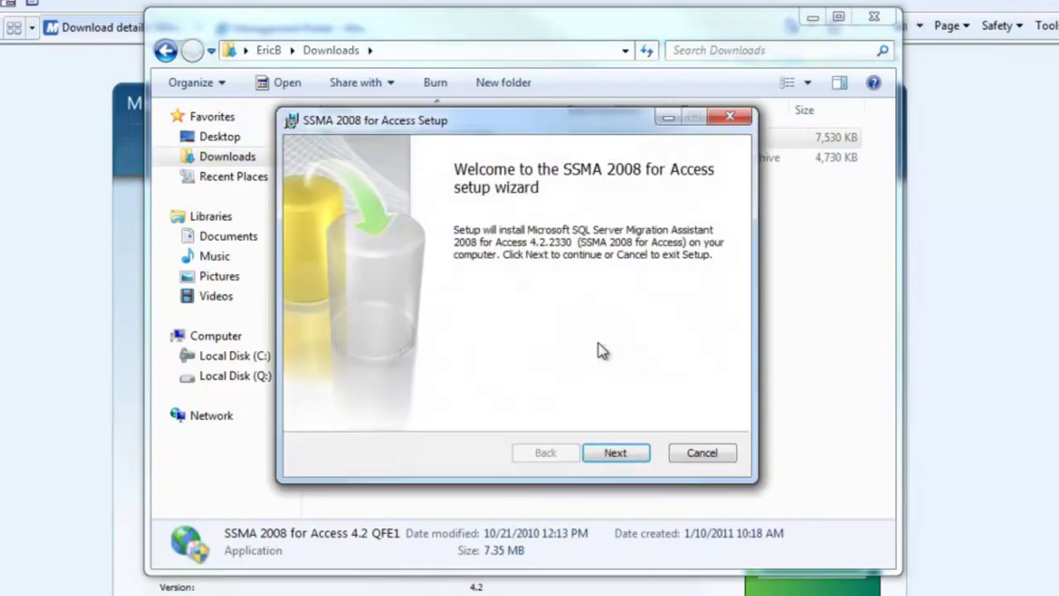
left_click(612, 453)
left_click(404, 399)
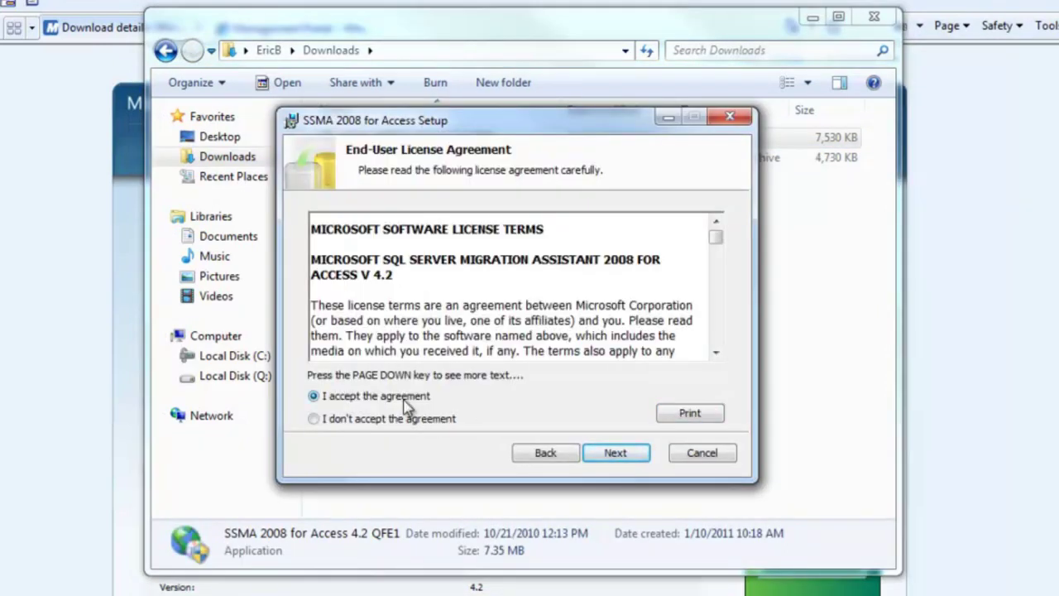
left_click(627, 459)
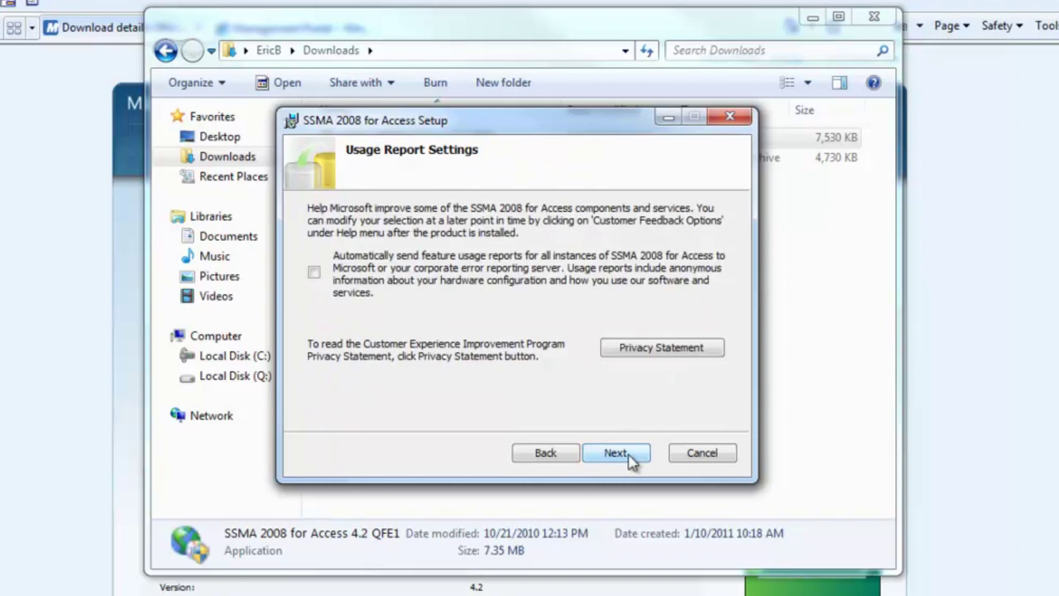
left_click(629, 460)
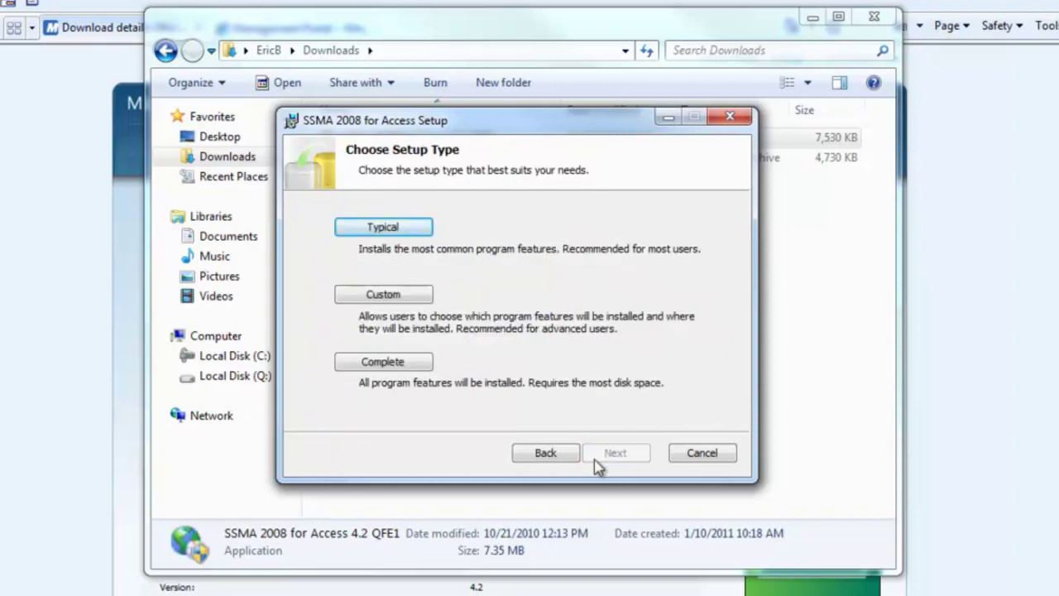
left_click(396, 369)
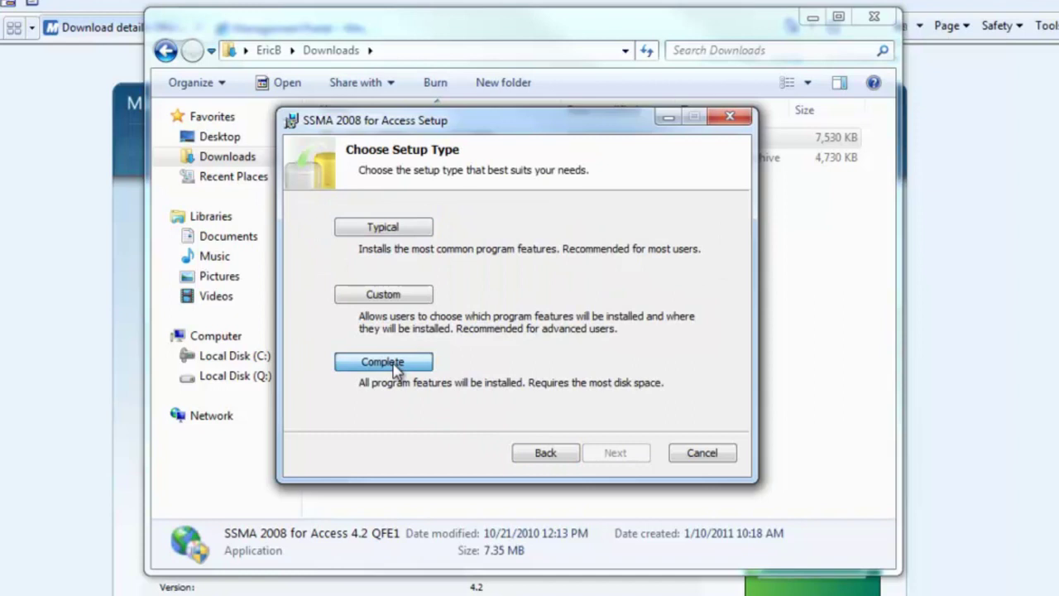
left_click(395, 369)
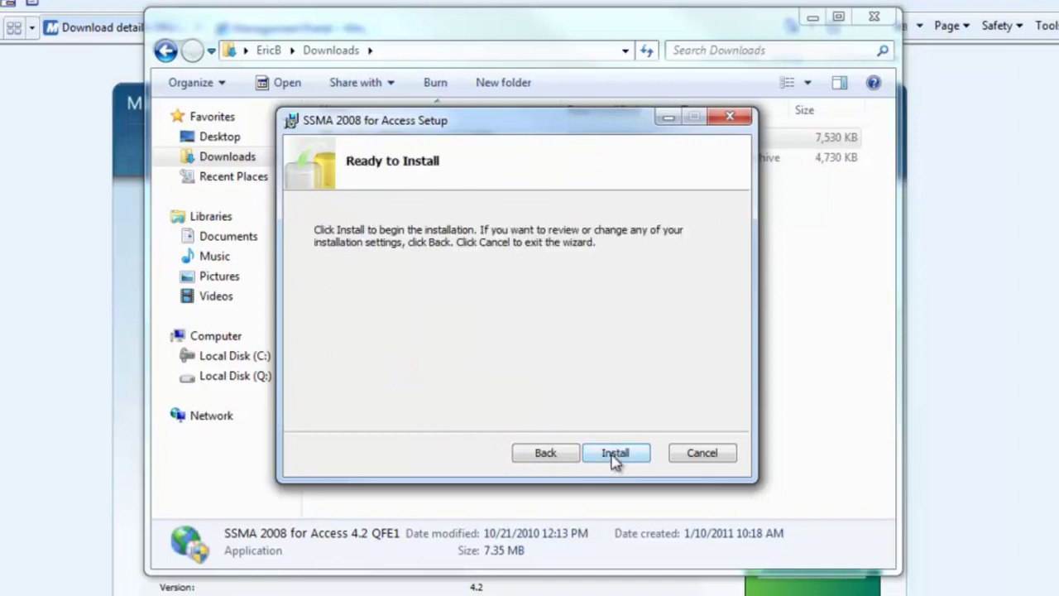
left_click(612, 459)
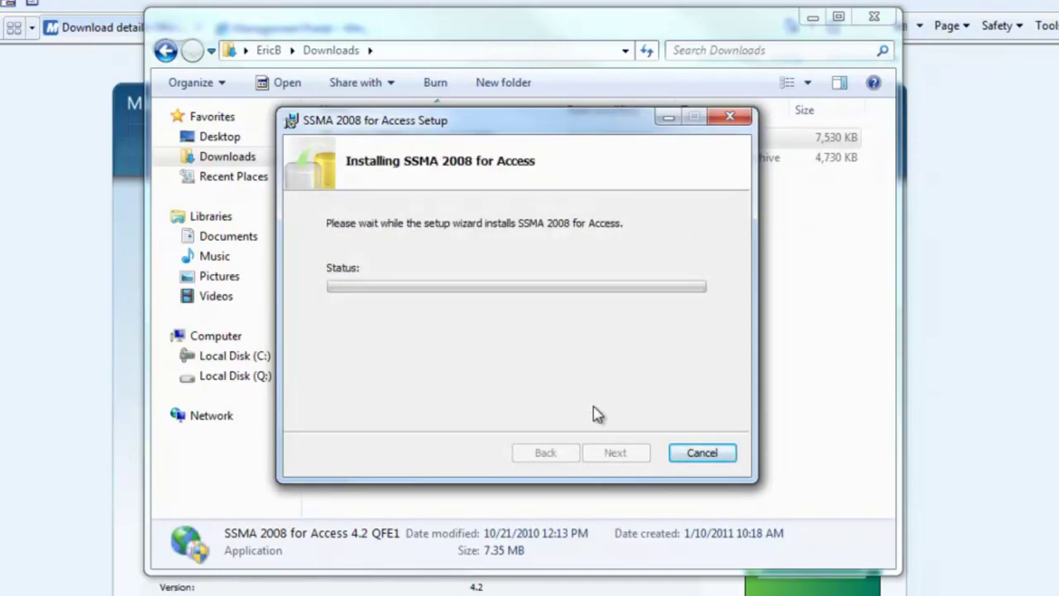
left_click(617, 454)
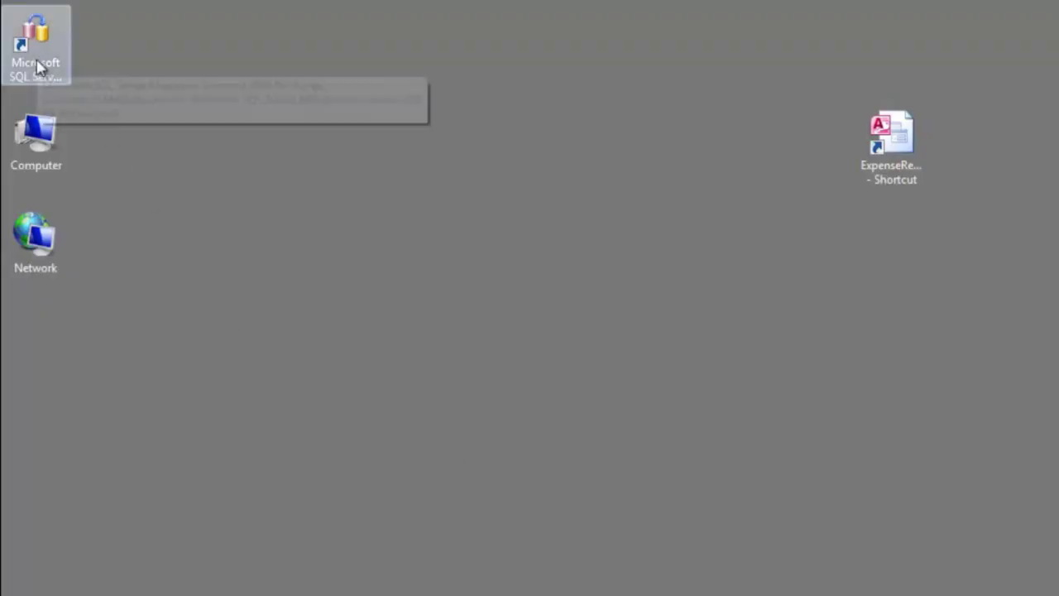
double_click(36, 50)
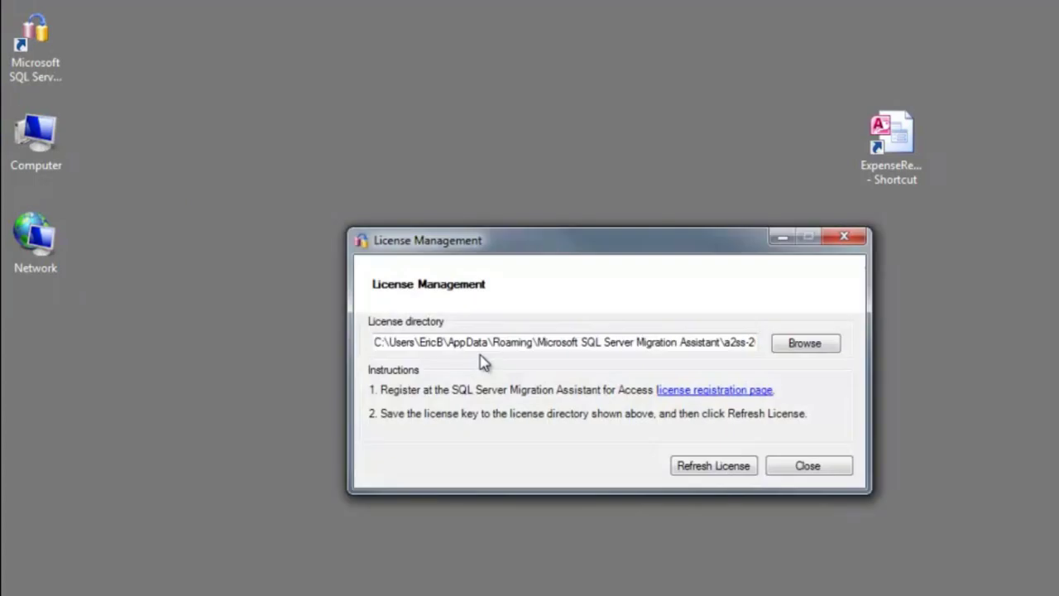
Go to the licence registration page from the License Management dialog.
left_click(693, 392)
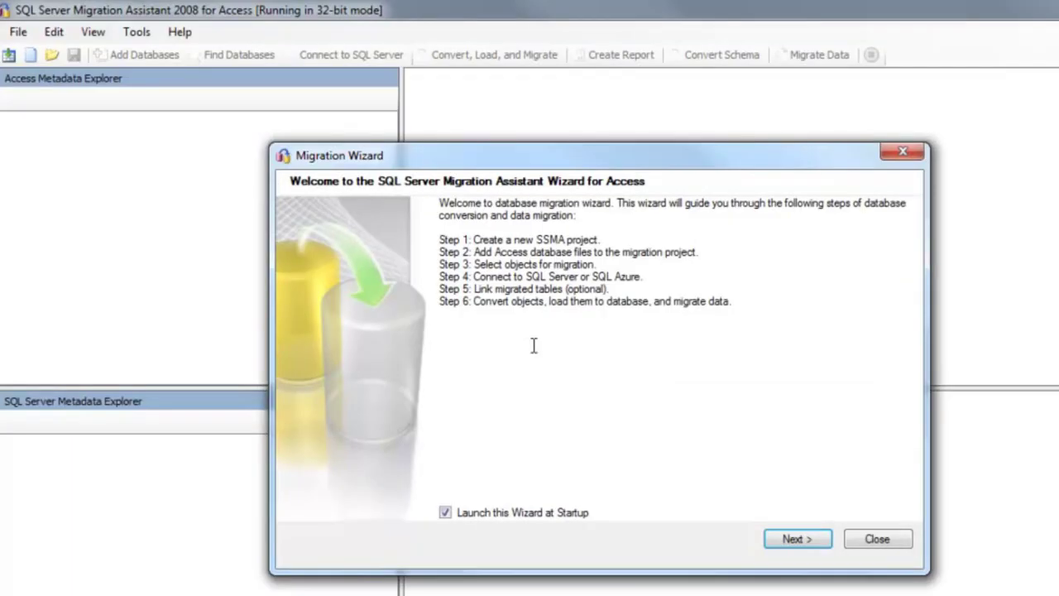
Create a project named ExpenseReportData with SQL Azure as the migration target.
left_click(799, 542)
left_click_drag(508, 347, 424, 346)
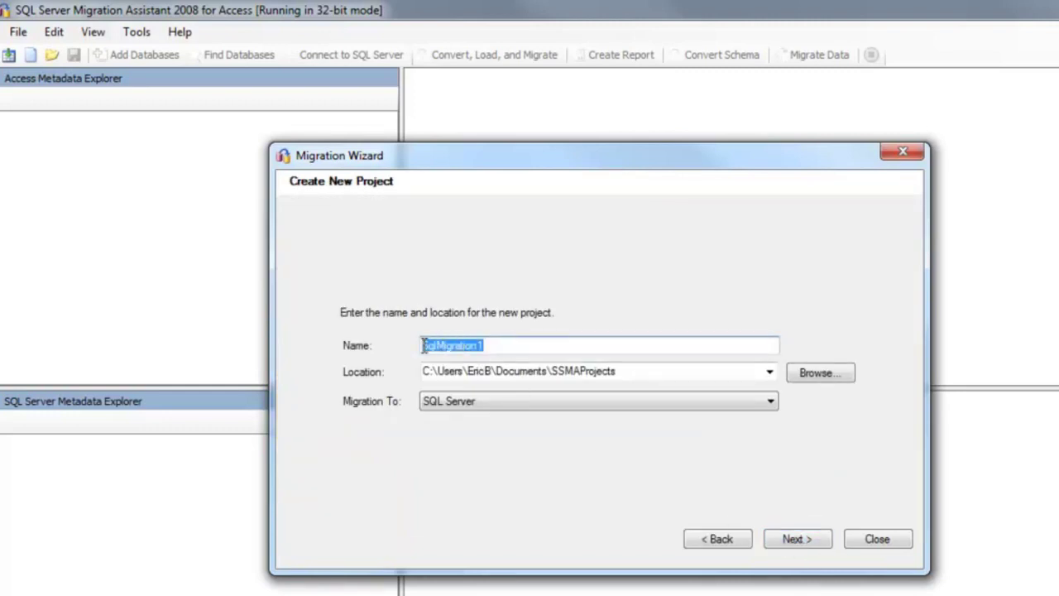
type("Expe")
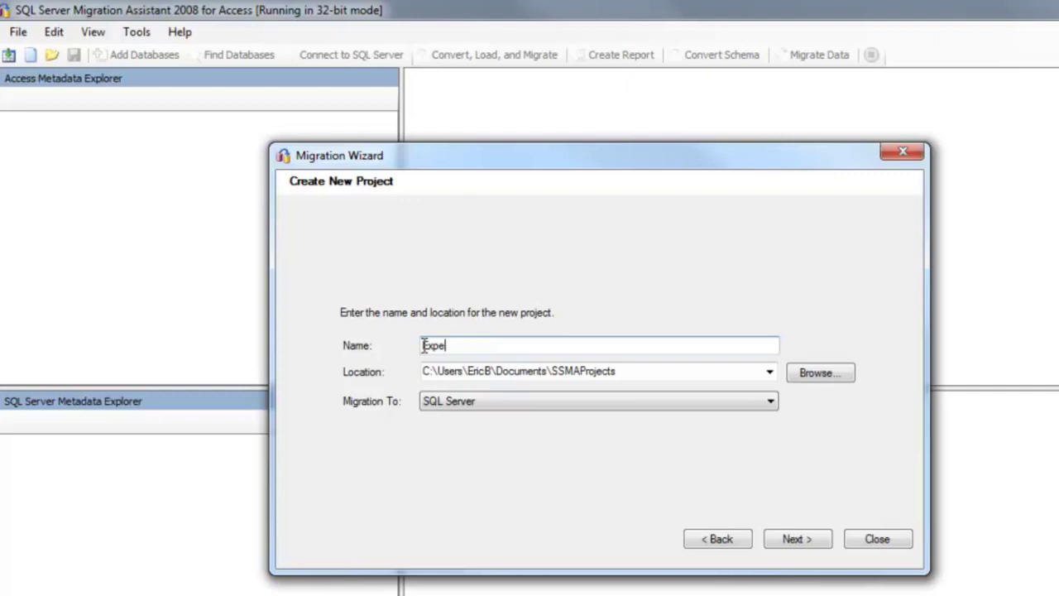
type("nseReportData")
left_click(469, 403)
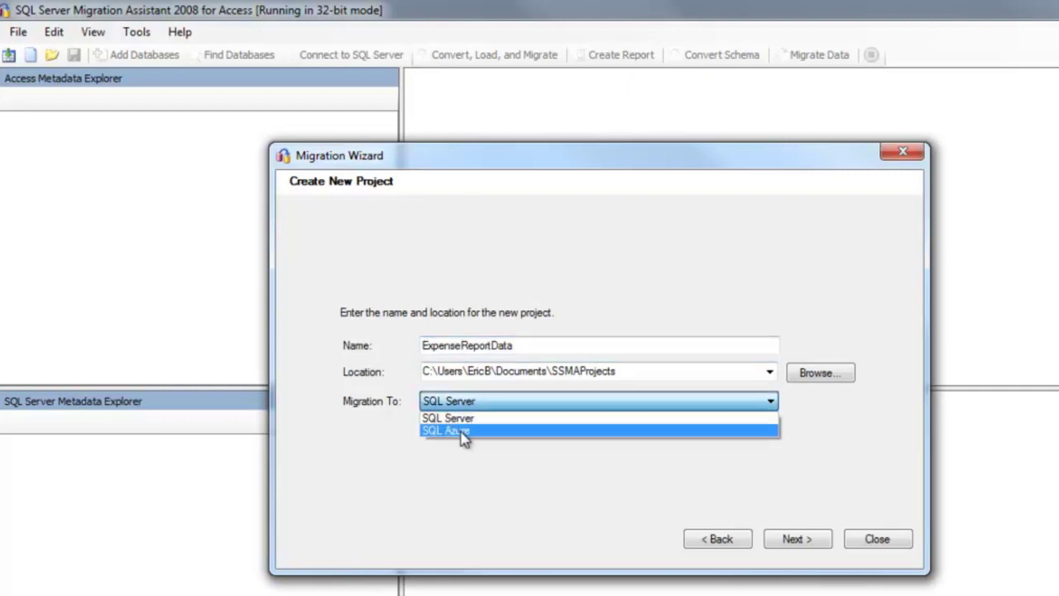
left_click(463, 430)
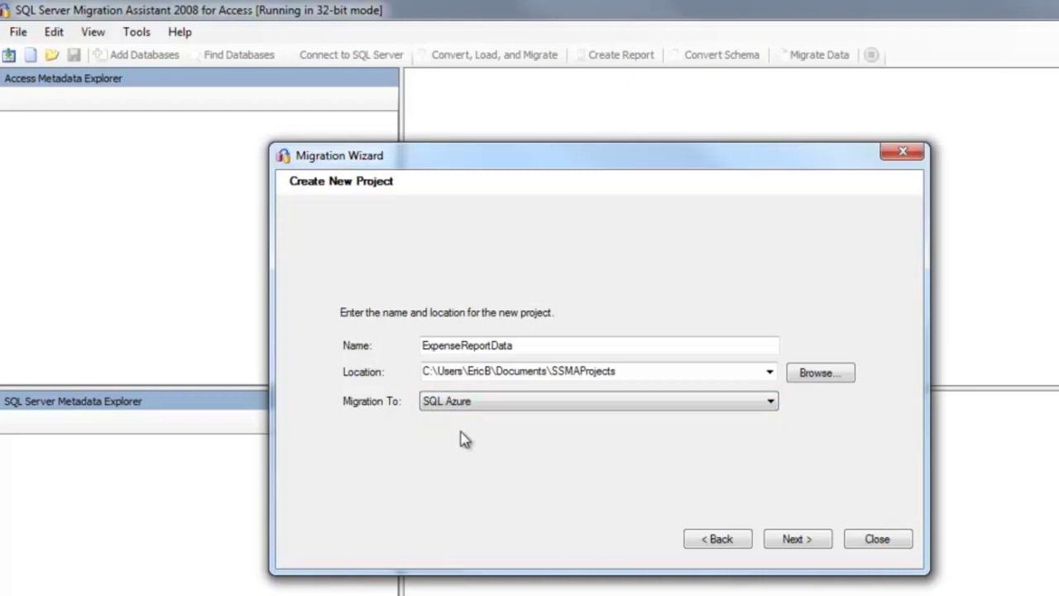
left_click(795, 540)
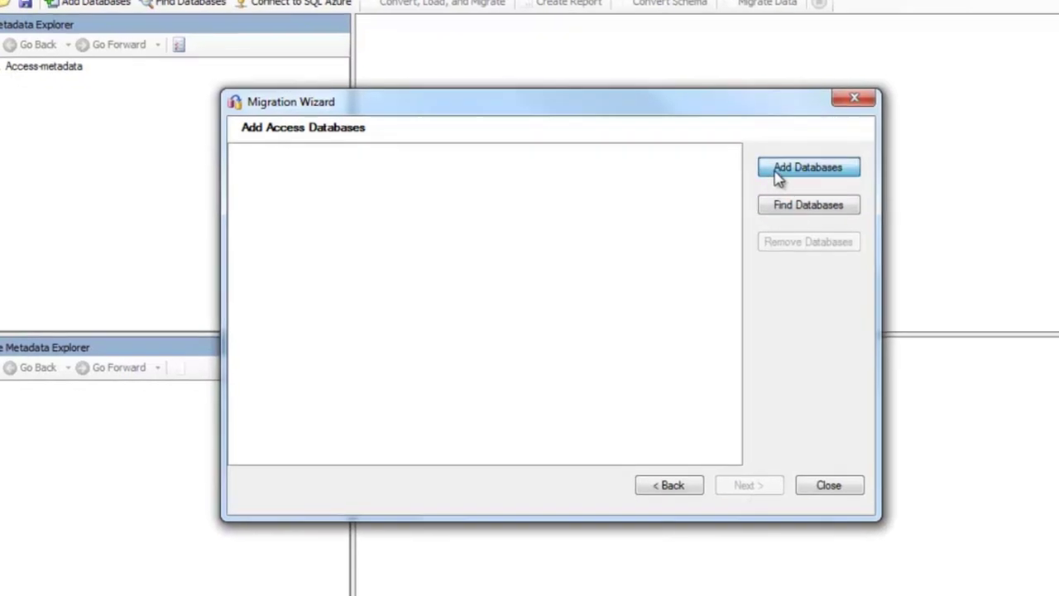
Add the ExpenseReports database to the project.
left_click(778, 175)
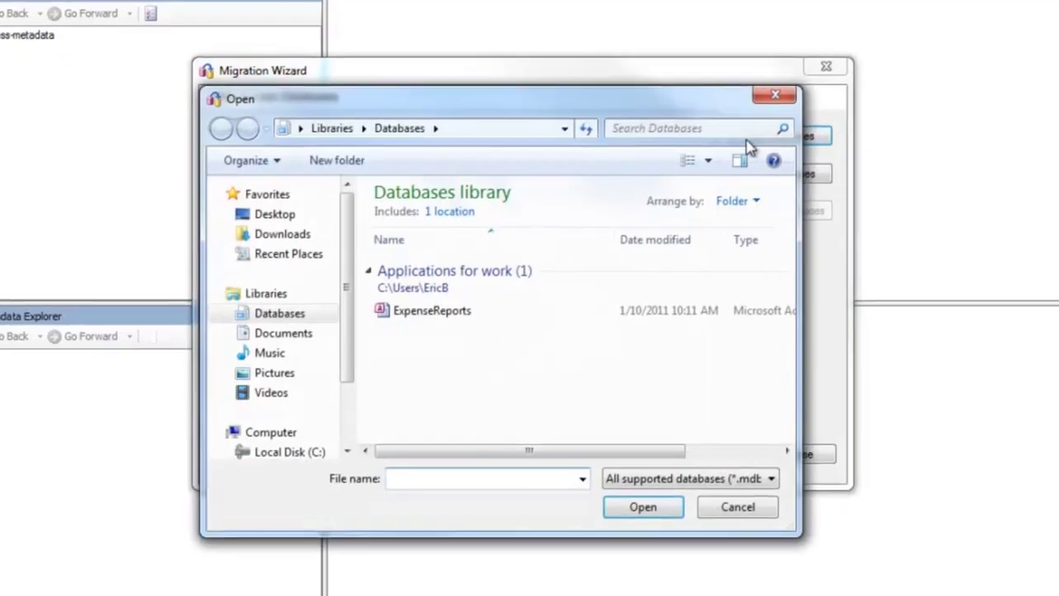
left_click(444, 320)
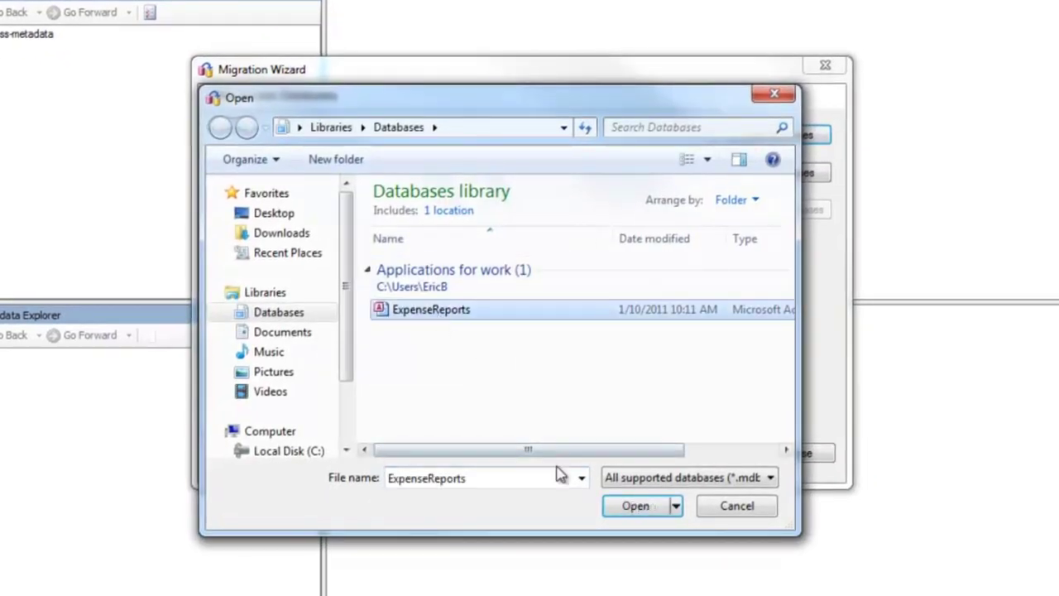
left_click(627, 506)
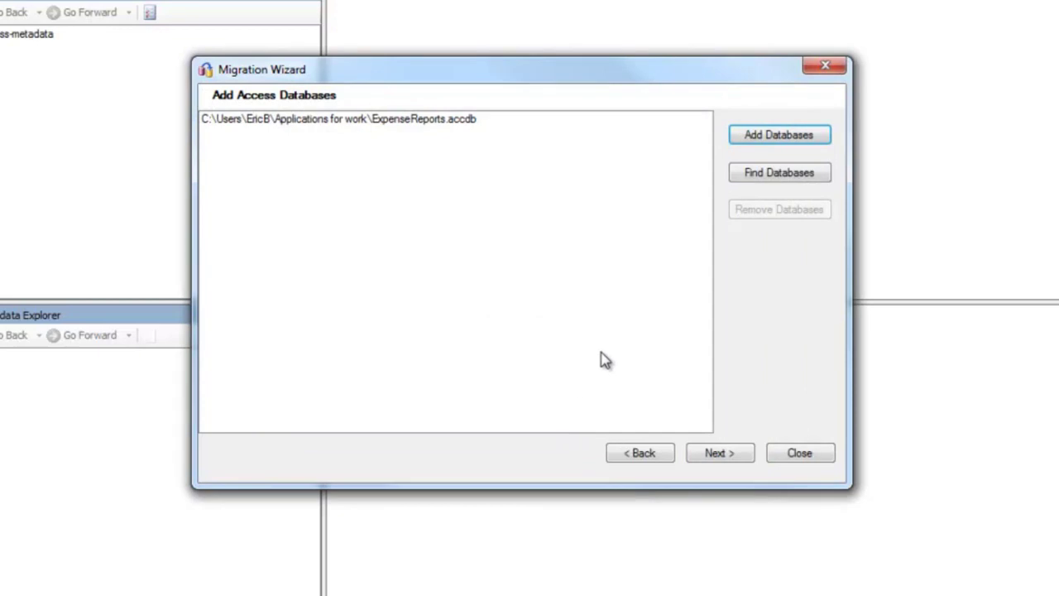
Expand Databases > ExpenseReports with Tables checked, then advance to the SQL Azure password field.
left_click(714, 456)
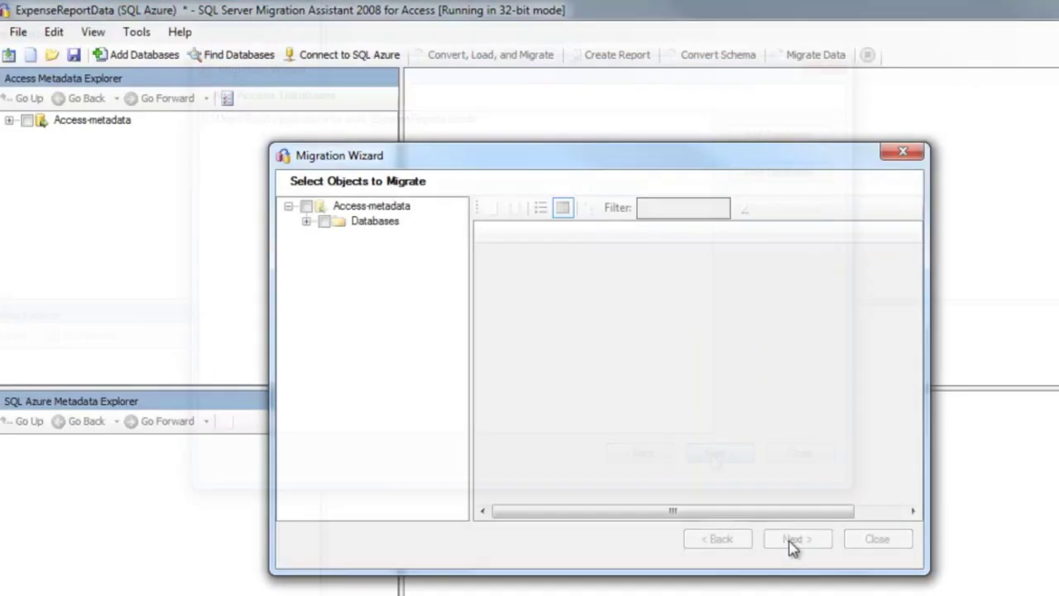
left_click(306, 221)
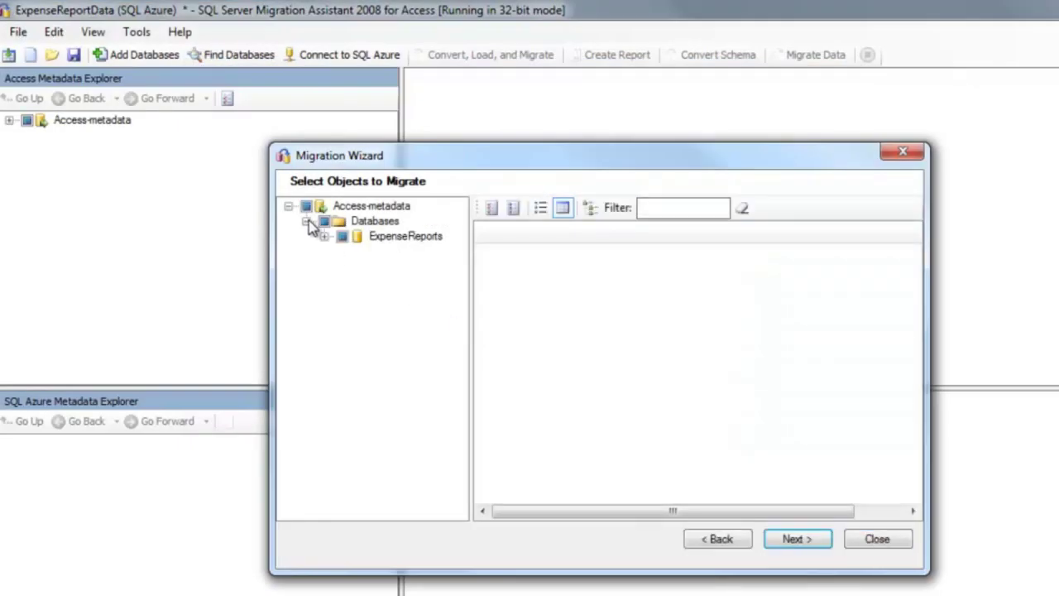
left_click(325, 237)
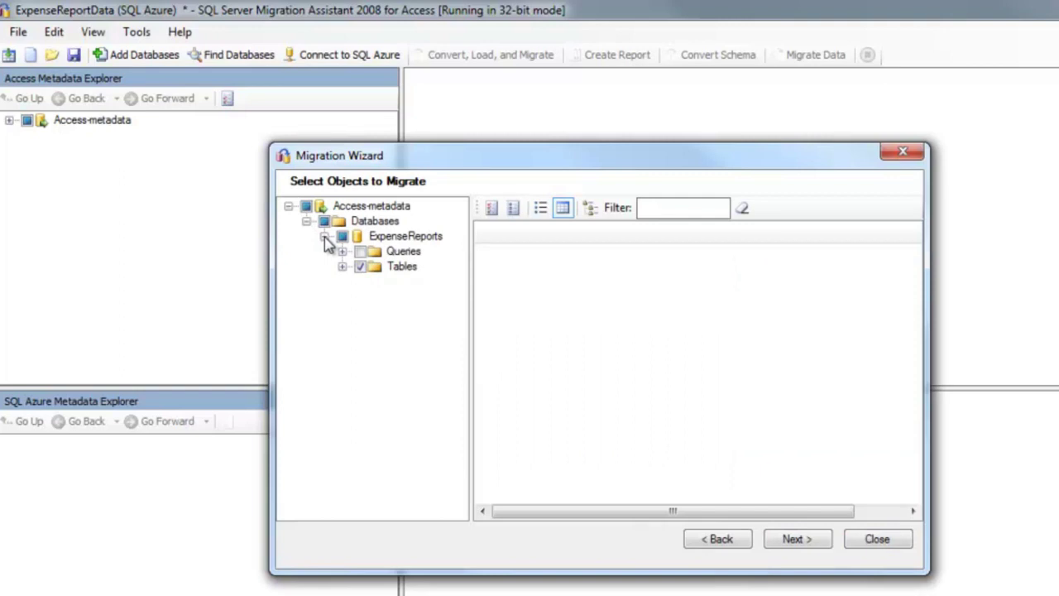
left_click(795, 537)
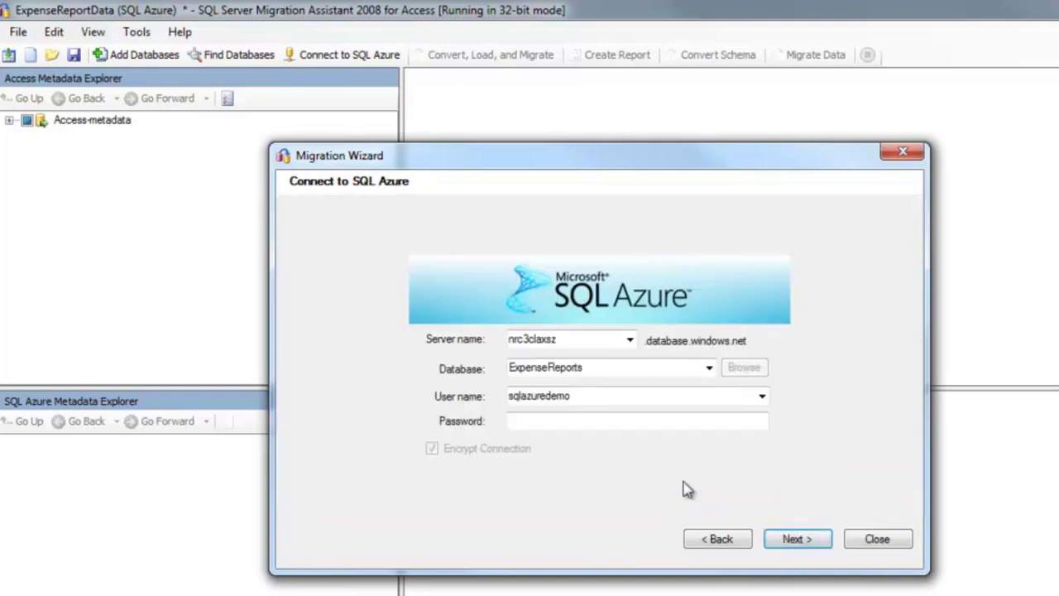
left_click(550, 420)
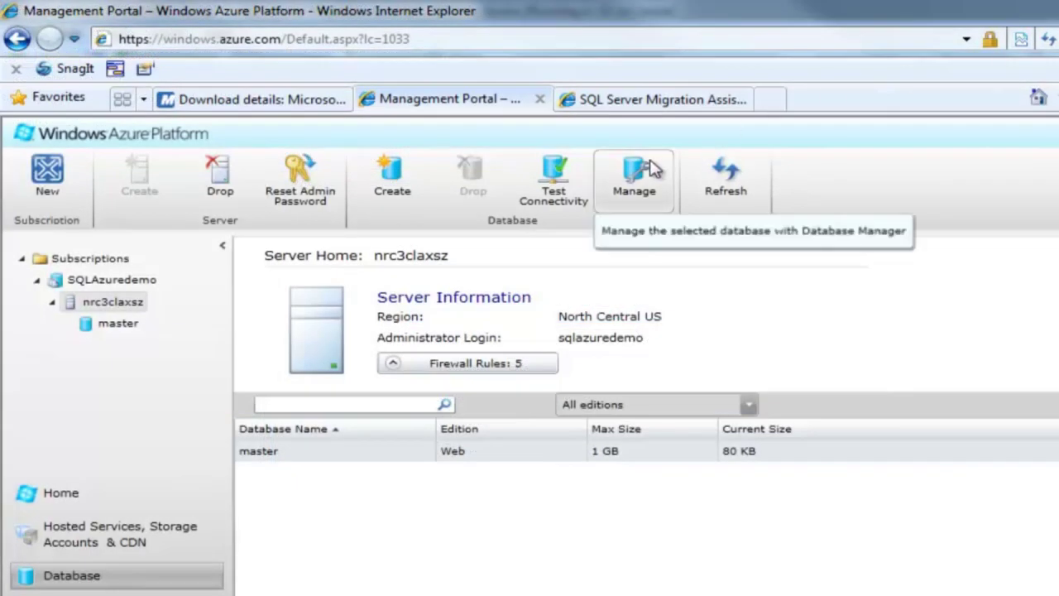
Create the expensereports database (Web edition, 1 GB) from the portal's Database group.
left_click(400, 189)
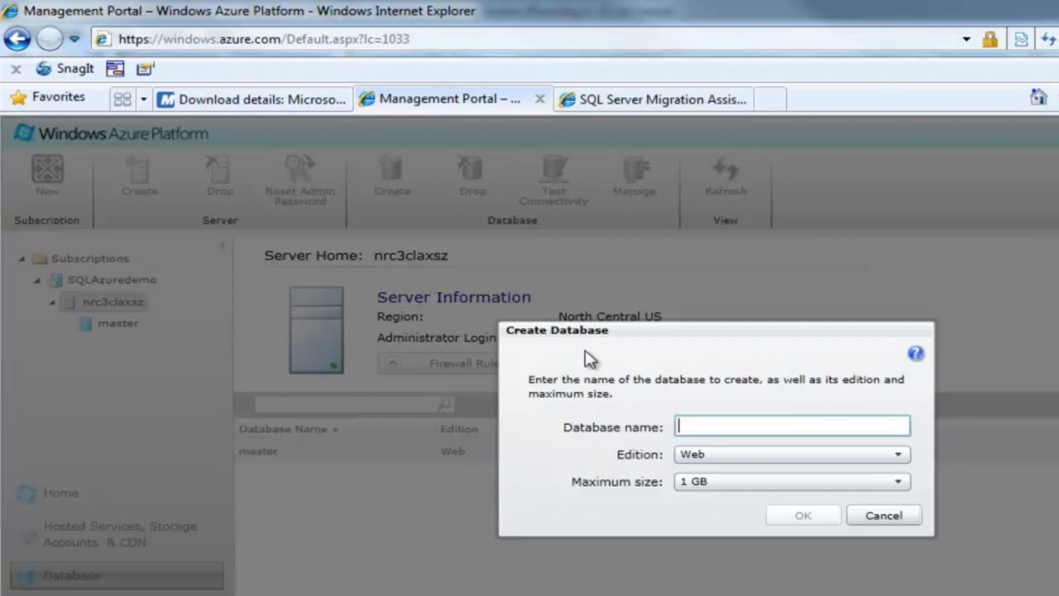
type("expensereports")
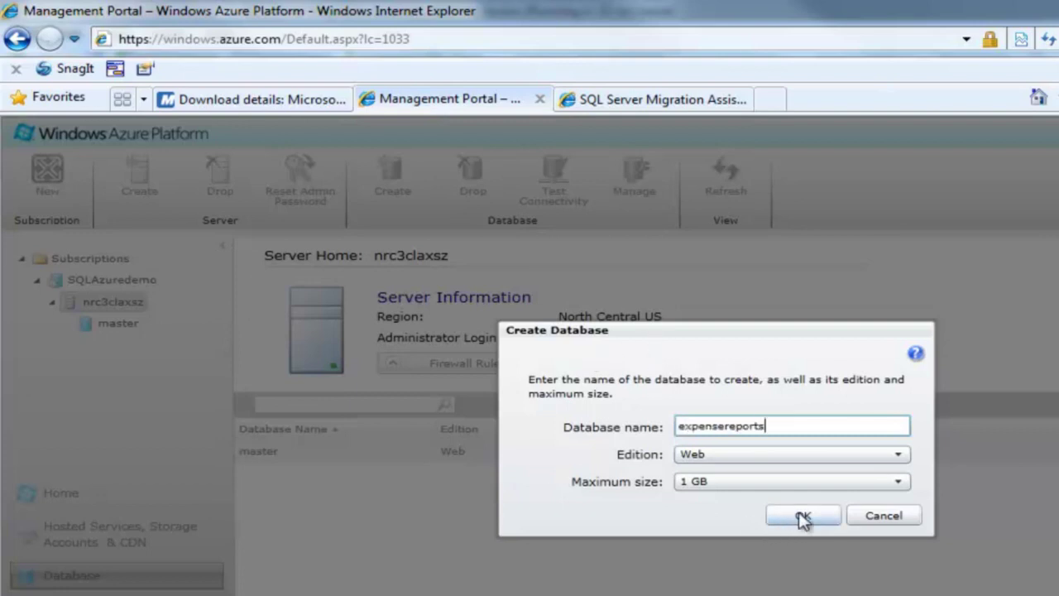
left_click(800, 517)
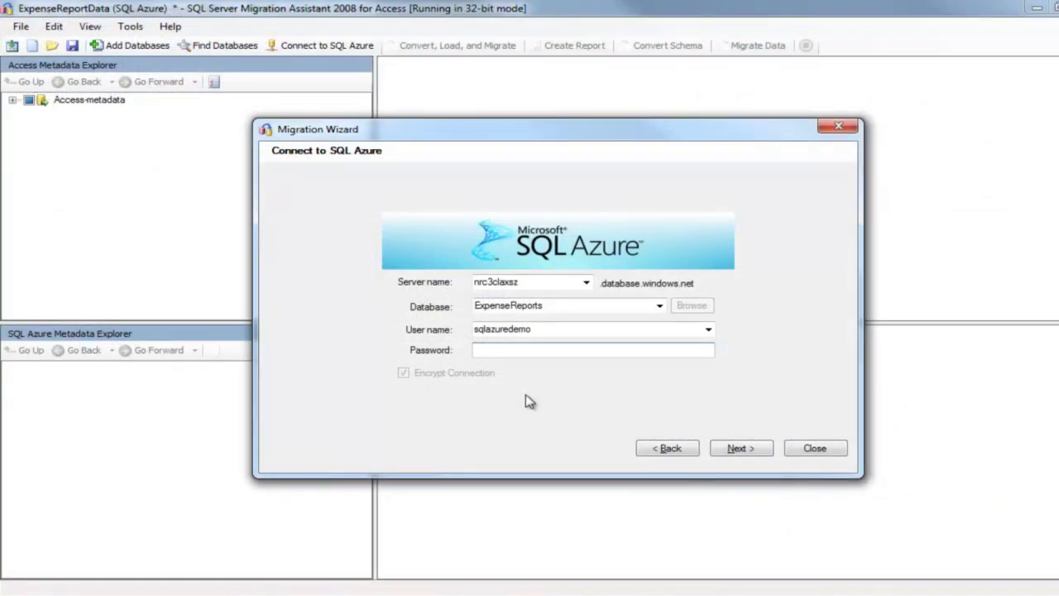
Paste the account password to connect, enable Link Tables, and proceed with the migration.
key("ctrl+v")
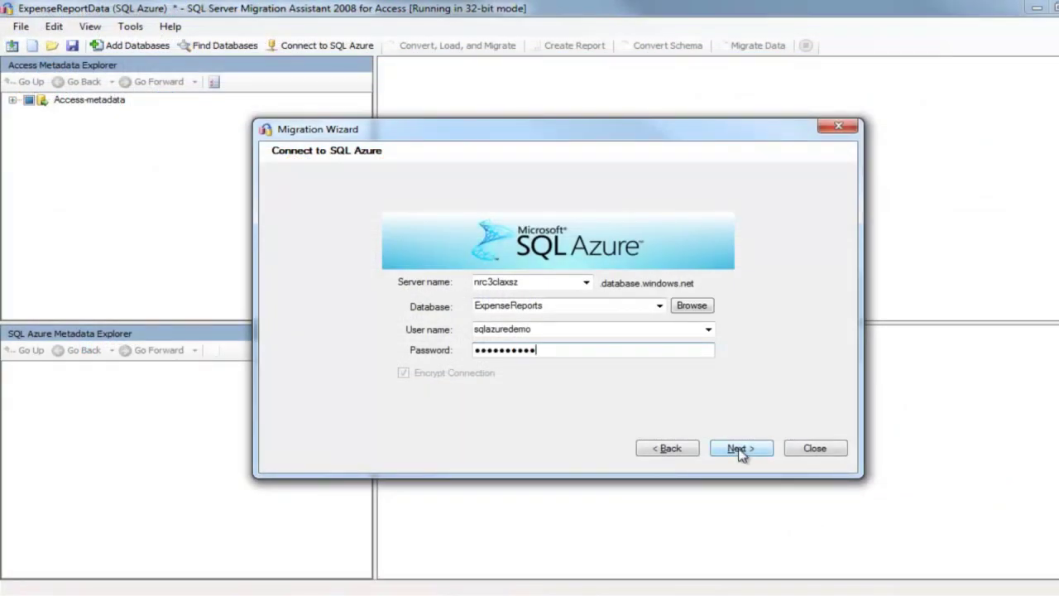
left_click(739, 449)
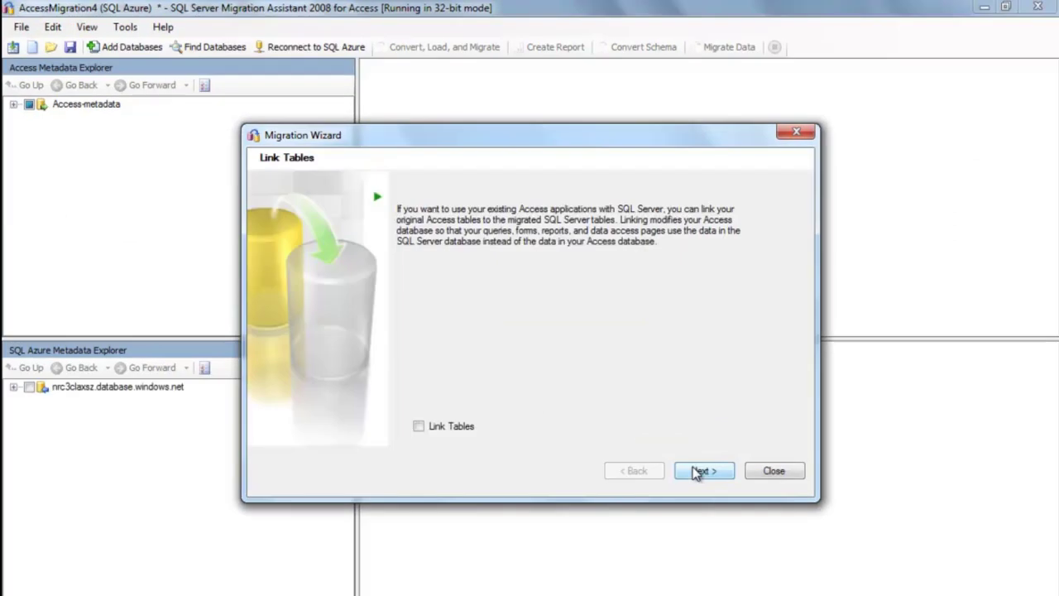
left_click(419, 427)
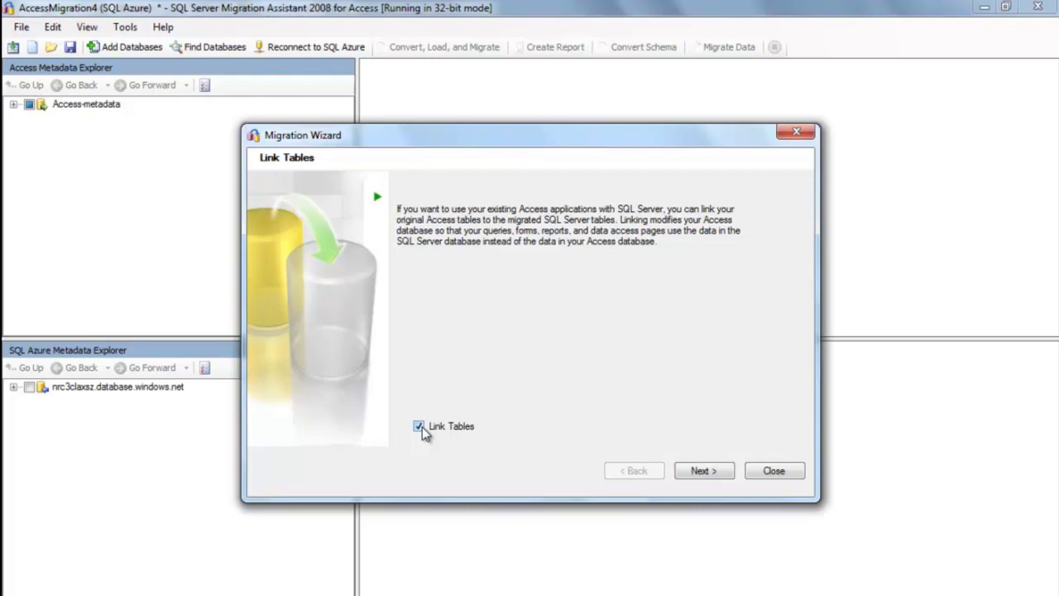
left_click(687, 475)
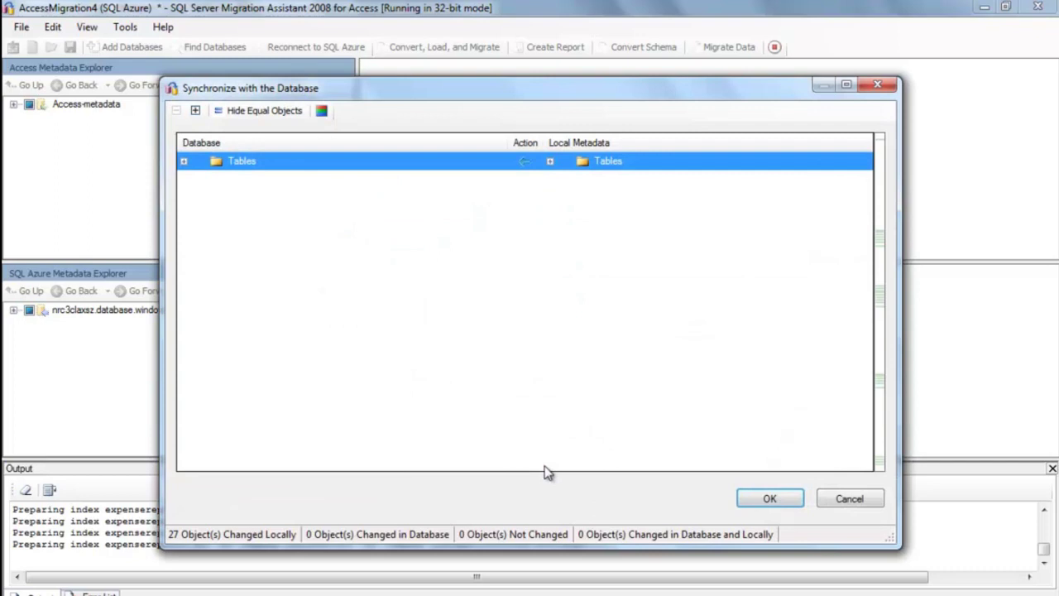
Review the four tables in Synchronize with the Database and confirm with OK.
left_click(184, 161)
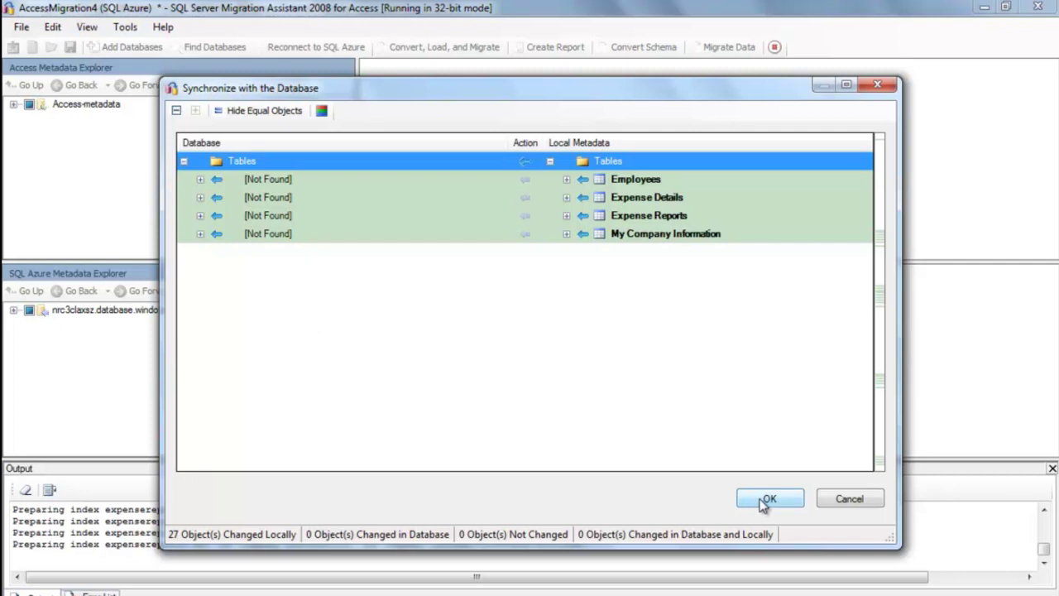
left_click(765, 501)
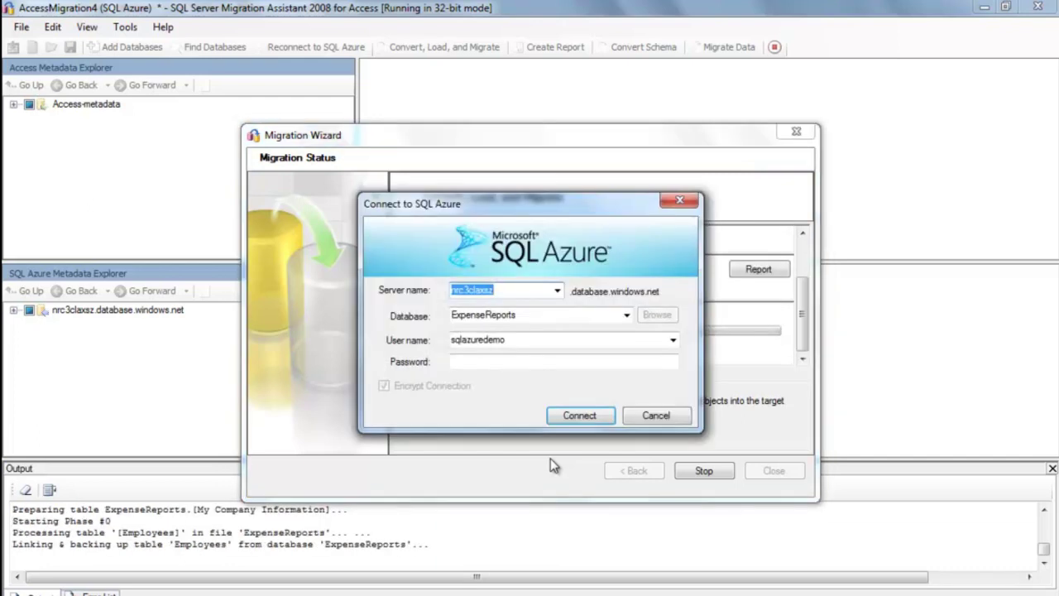
Connect to SQL Azure with the account password and allow storing it on the linked tables.
left_click(492, 360)
type("****")
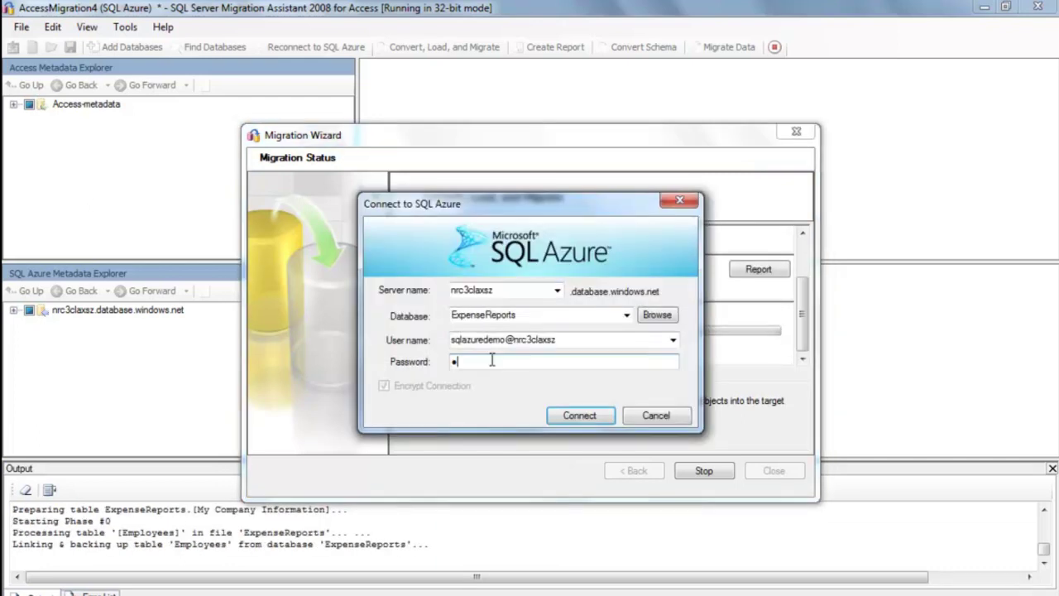
type("******")
left_click(579, 415)
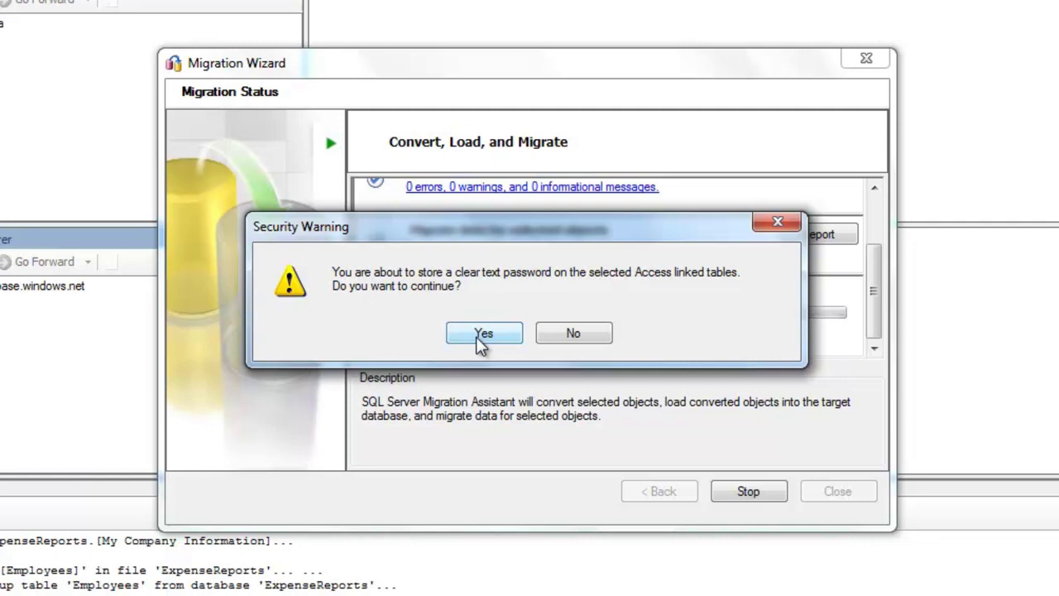
left_click(482, 335)
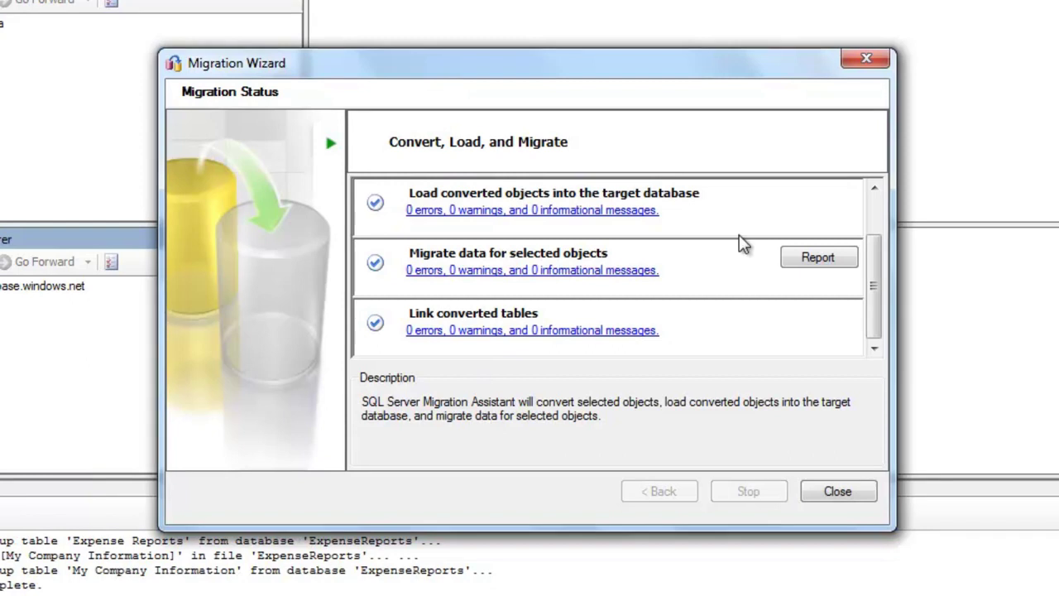
Open the Convert selected objects report and list its 61 conversion warnings.
left_click_drag(874, 285, 873, 231)
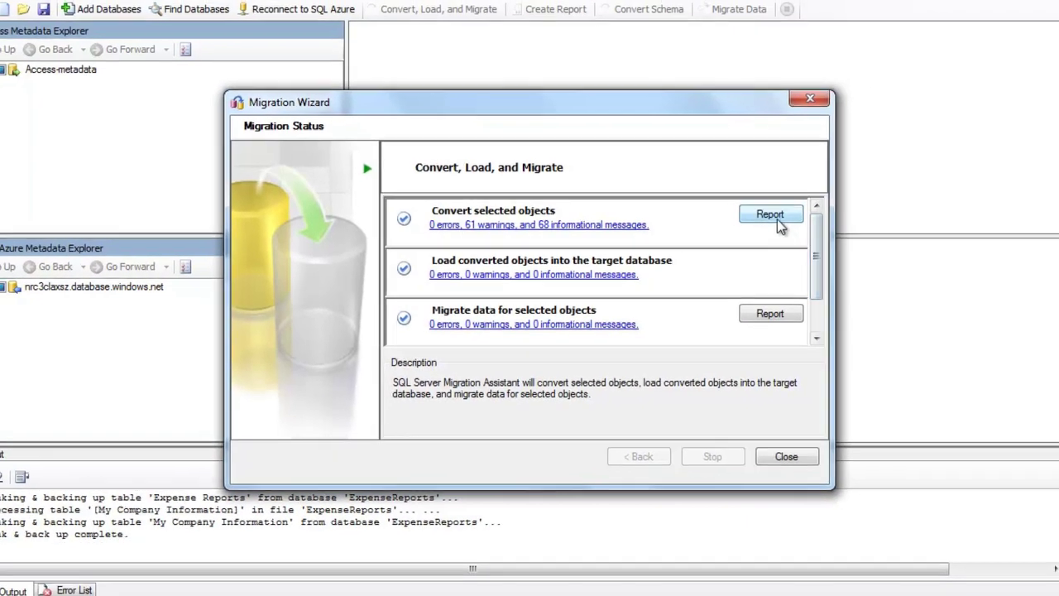
left_click(787, 211)
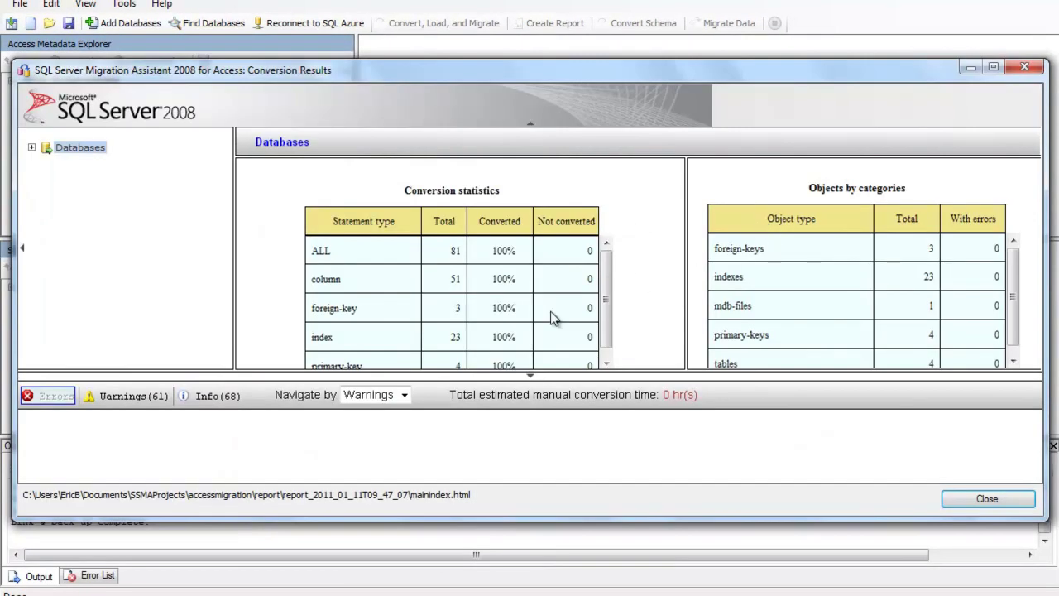
left_click(128, 397)
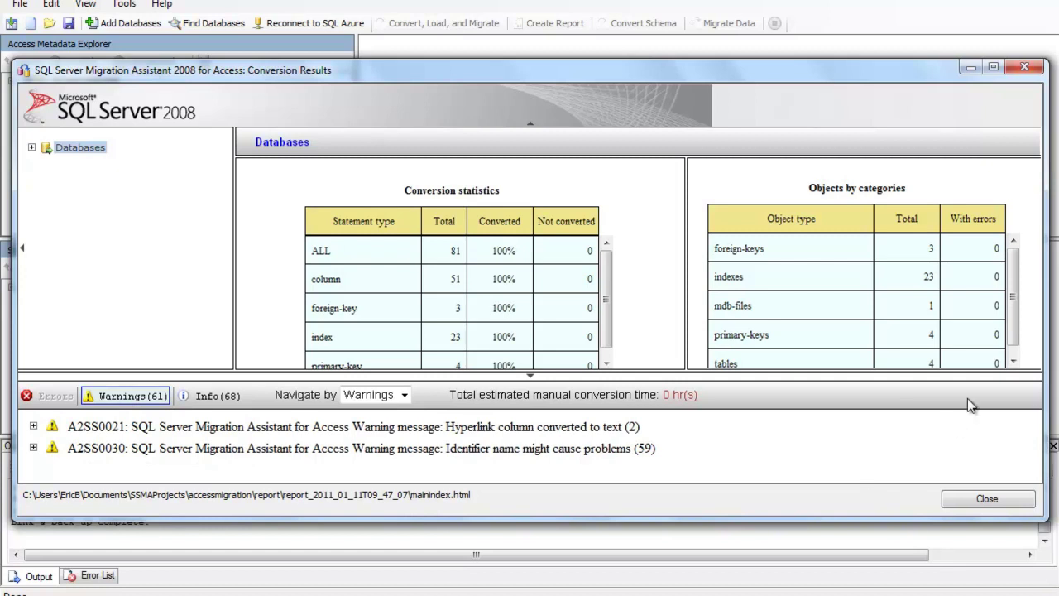
scroll(608, 297, "down", 1)
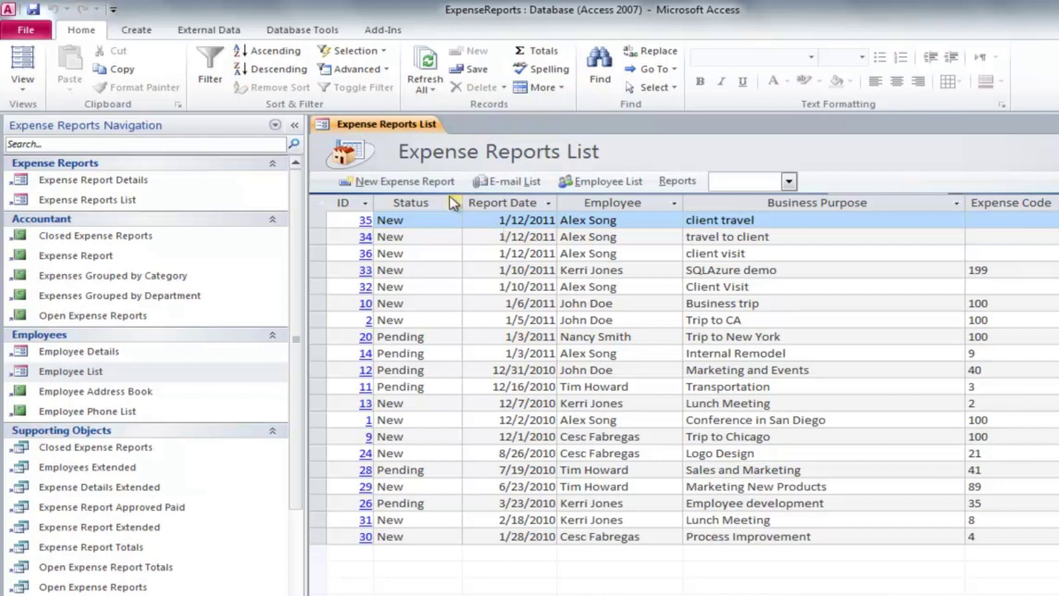
Start a new expense report and correct its Report Date from 01/11/2015 to 01/11/2011.
left_click(423, 182)
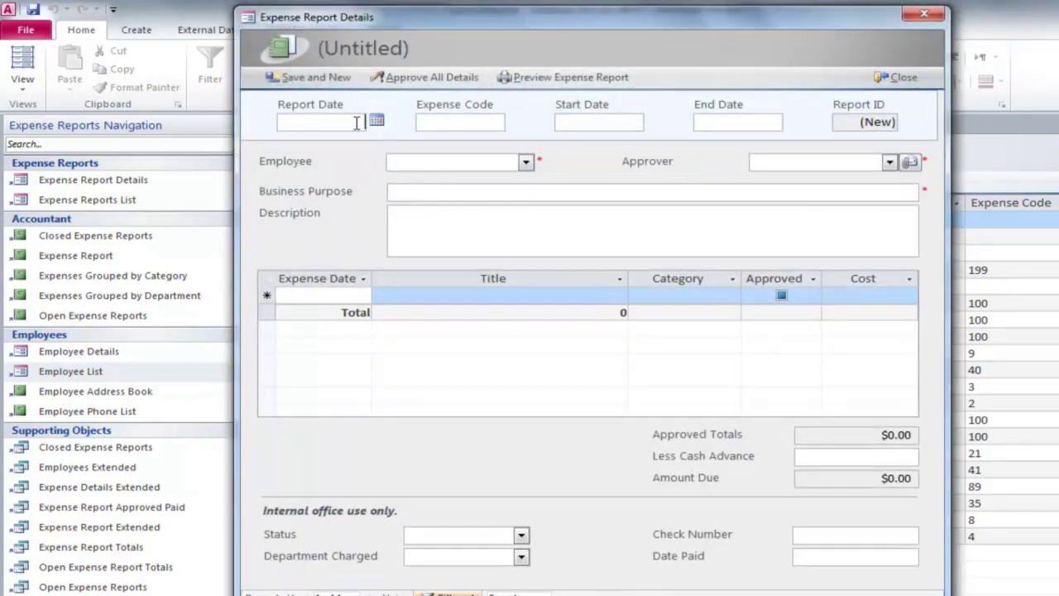
type("01/11/2015")
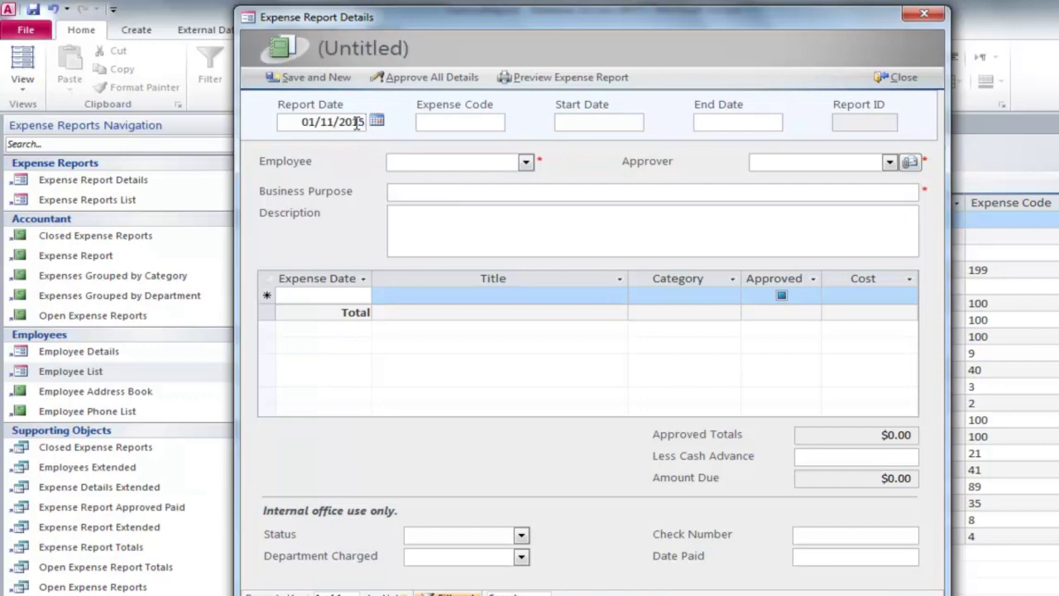
left_click(418, 161)
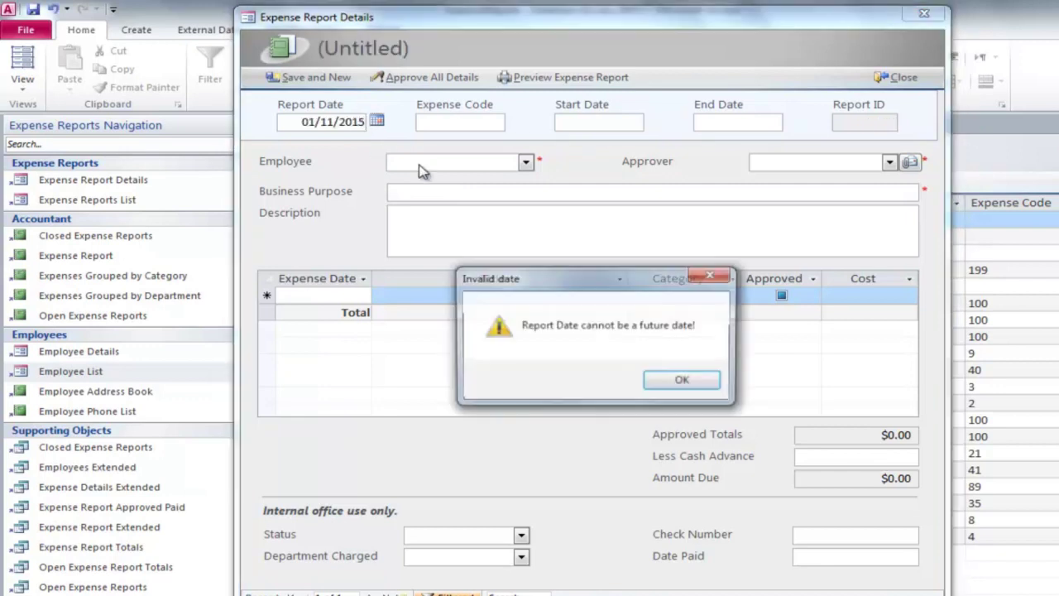
left_click(702, 383)
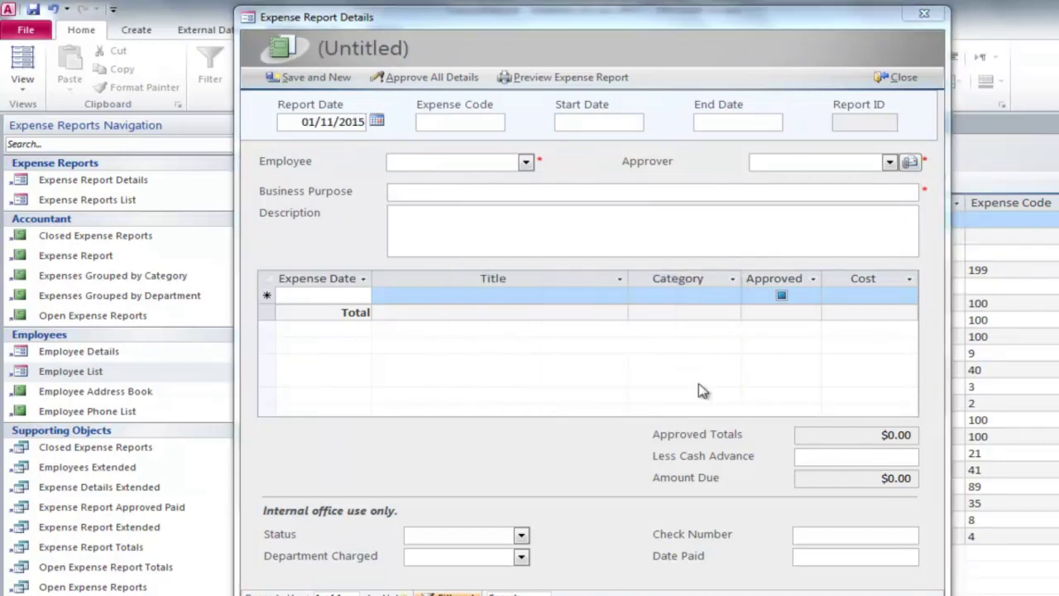
left_click(557, 381)
key("BackSpace")
type("1")
Enter expense code 199, close the form to save it, and sign in to expensereports with the password.
left_click(432, 124)
type("1")
type("99")
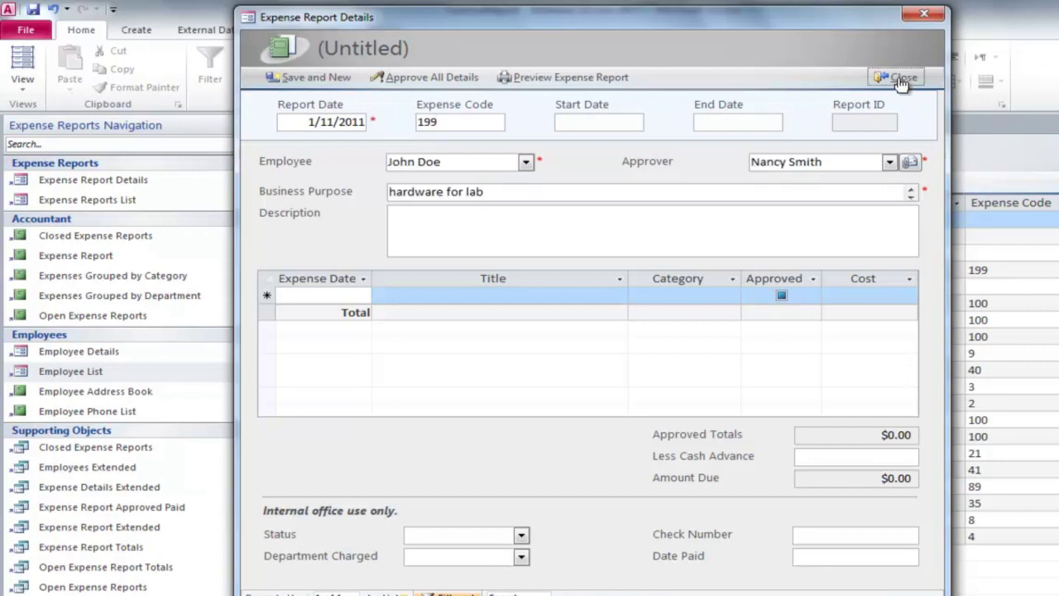
left_click(897, 77)
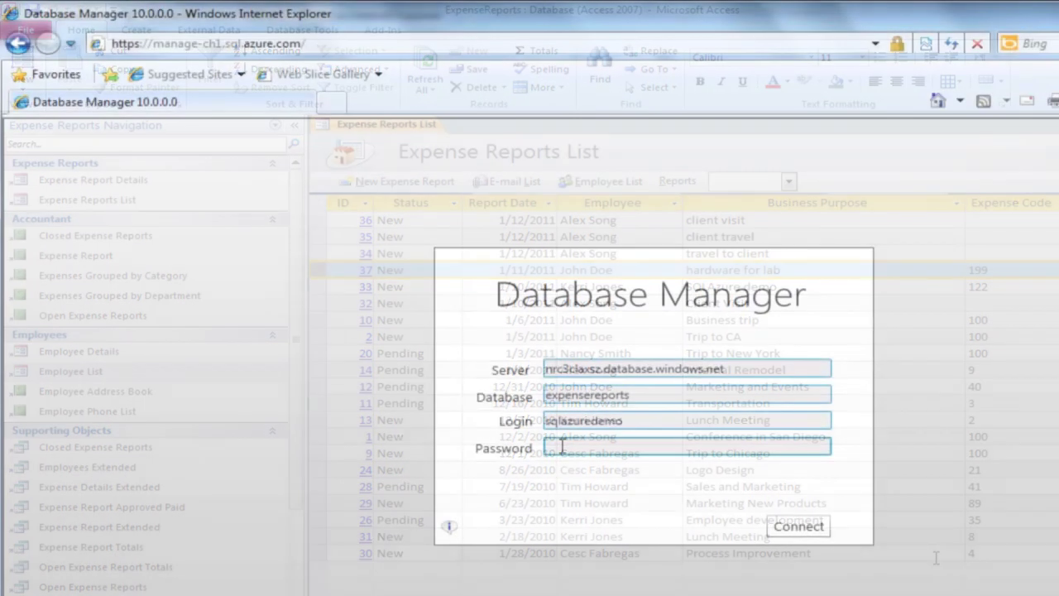
type("password123")
key("Return")
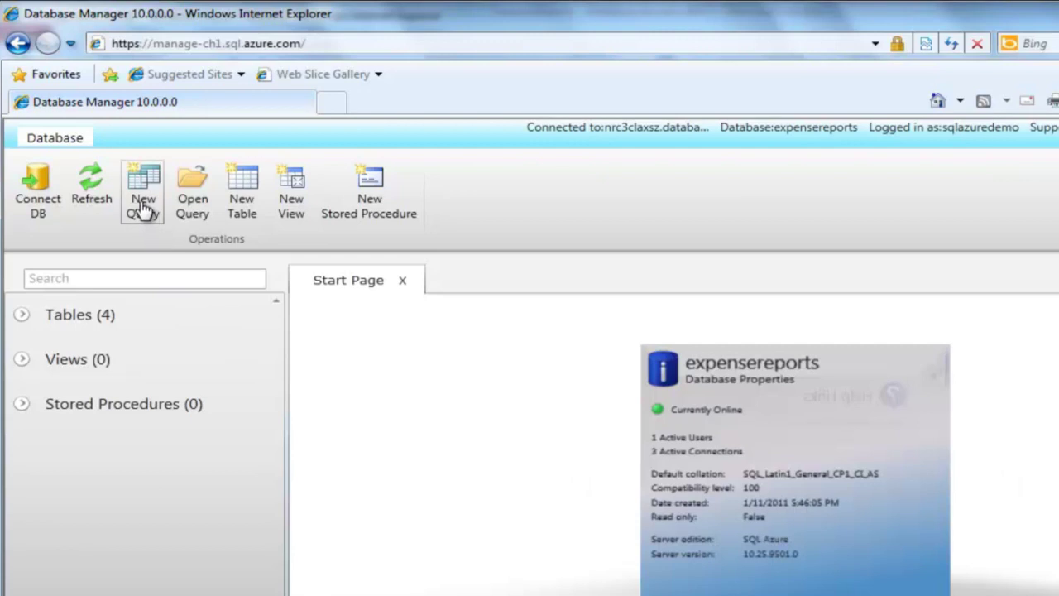
Run 'select * from [expense reports] where [expense code]=199' and advance the review slide.
left_click(143, 207)
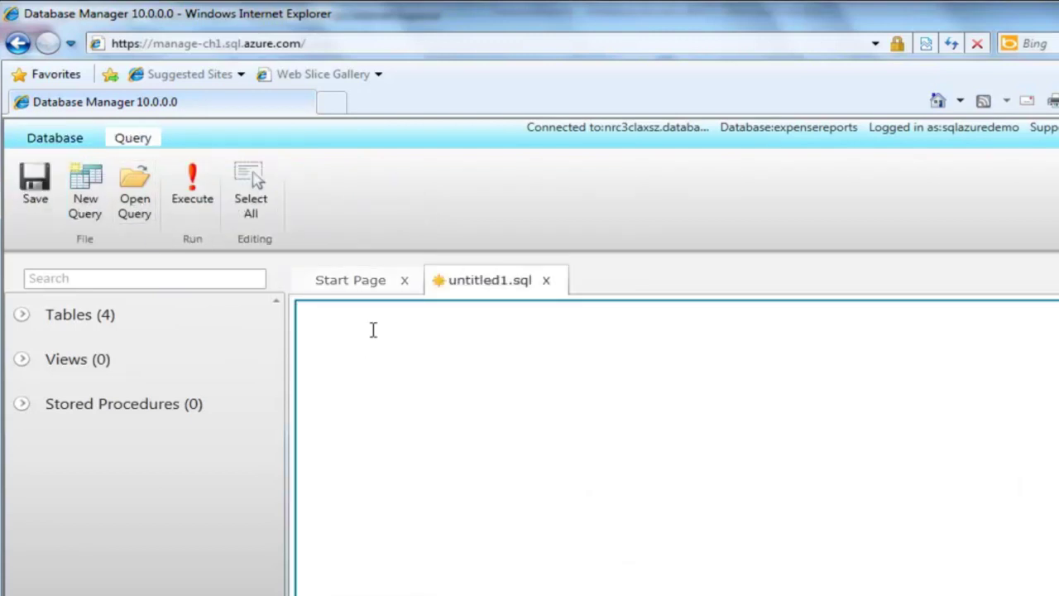
type("select * from [expense reports] where [expense code]=199")
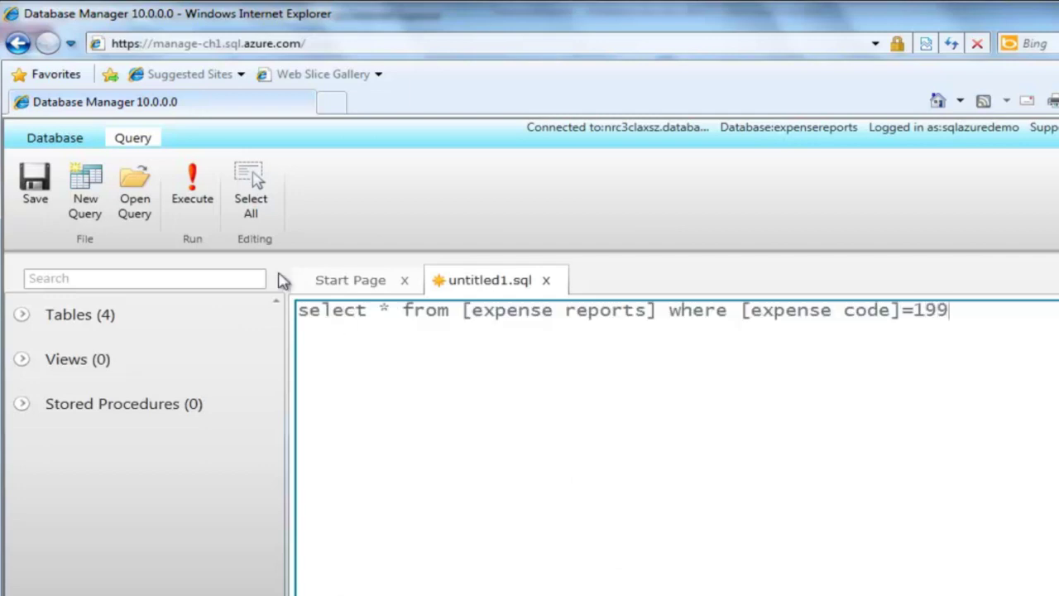
left_click(203, 198)
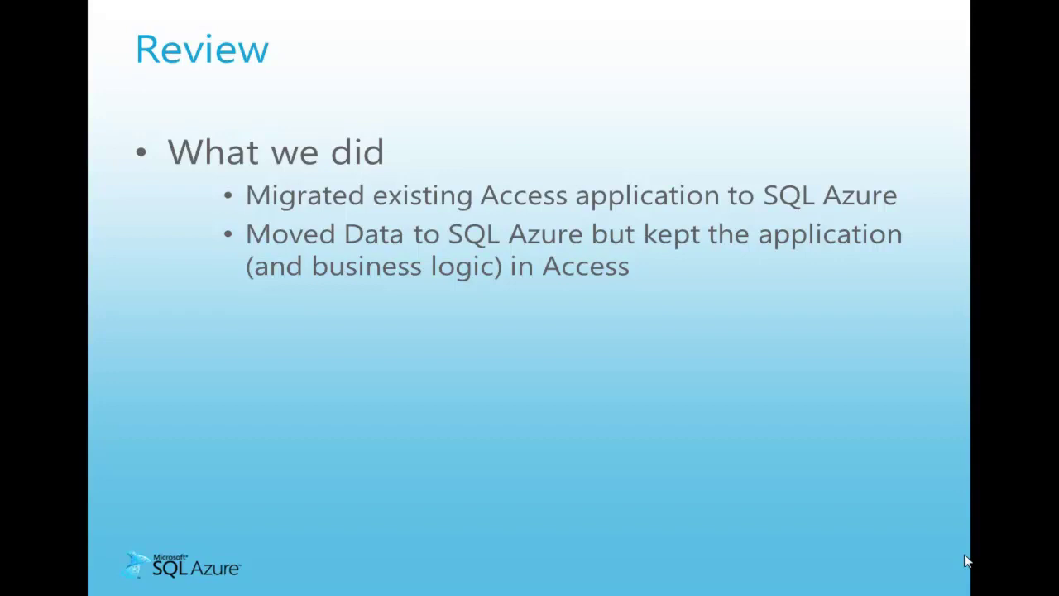
key("Right")
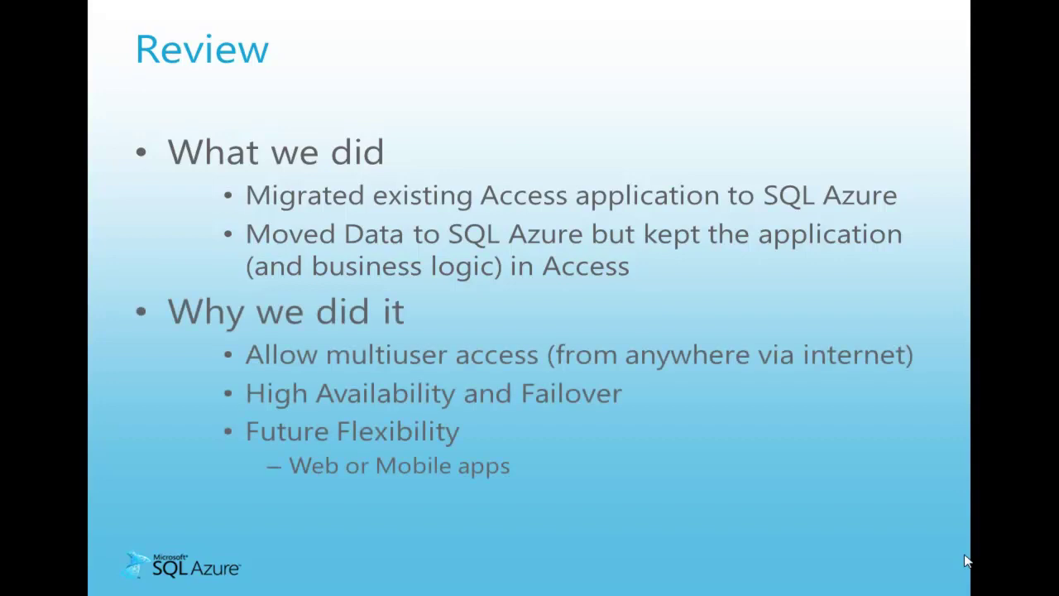